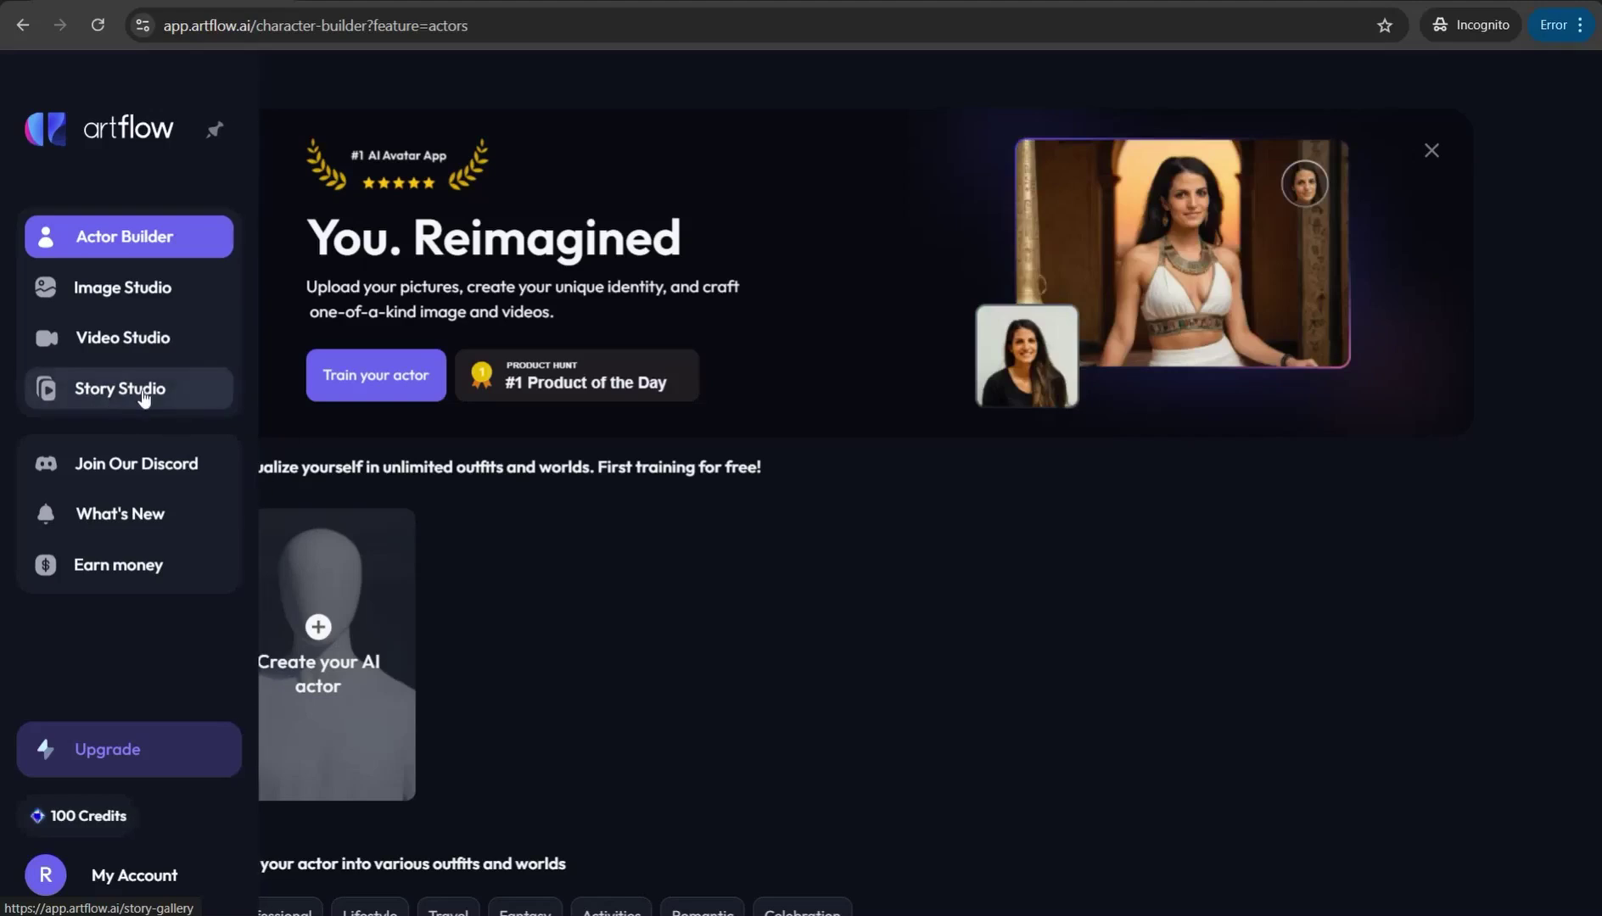
Browse the Story Studio sample stories and play one sample's video.
click(127, 400)
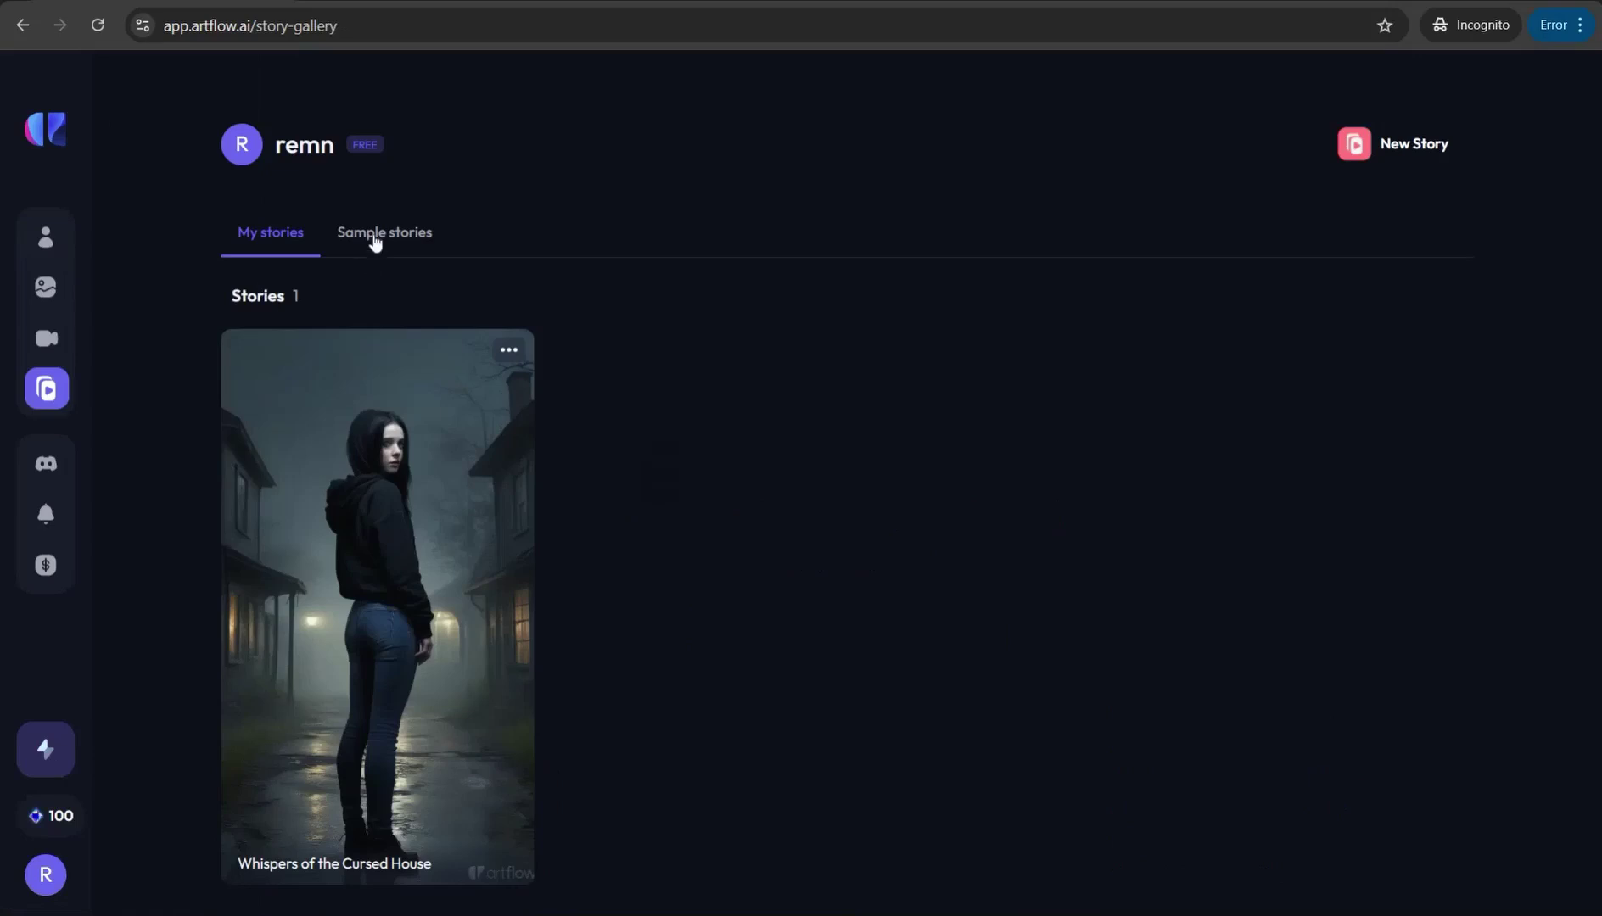
click(384, 249)
scroll(589, 482, down, 2)
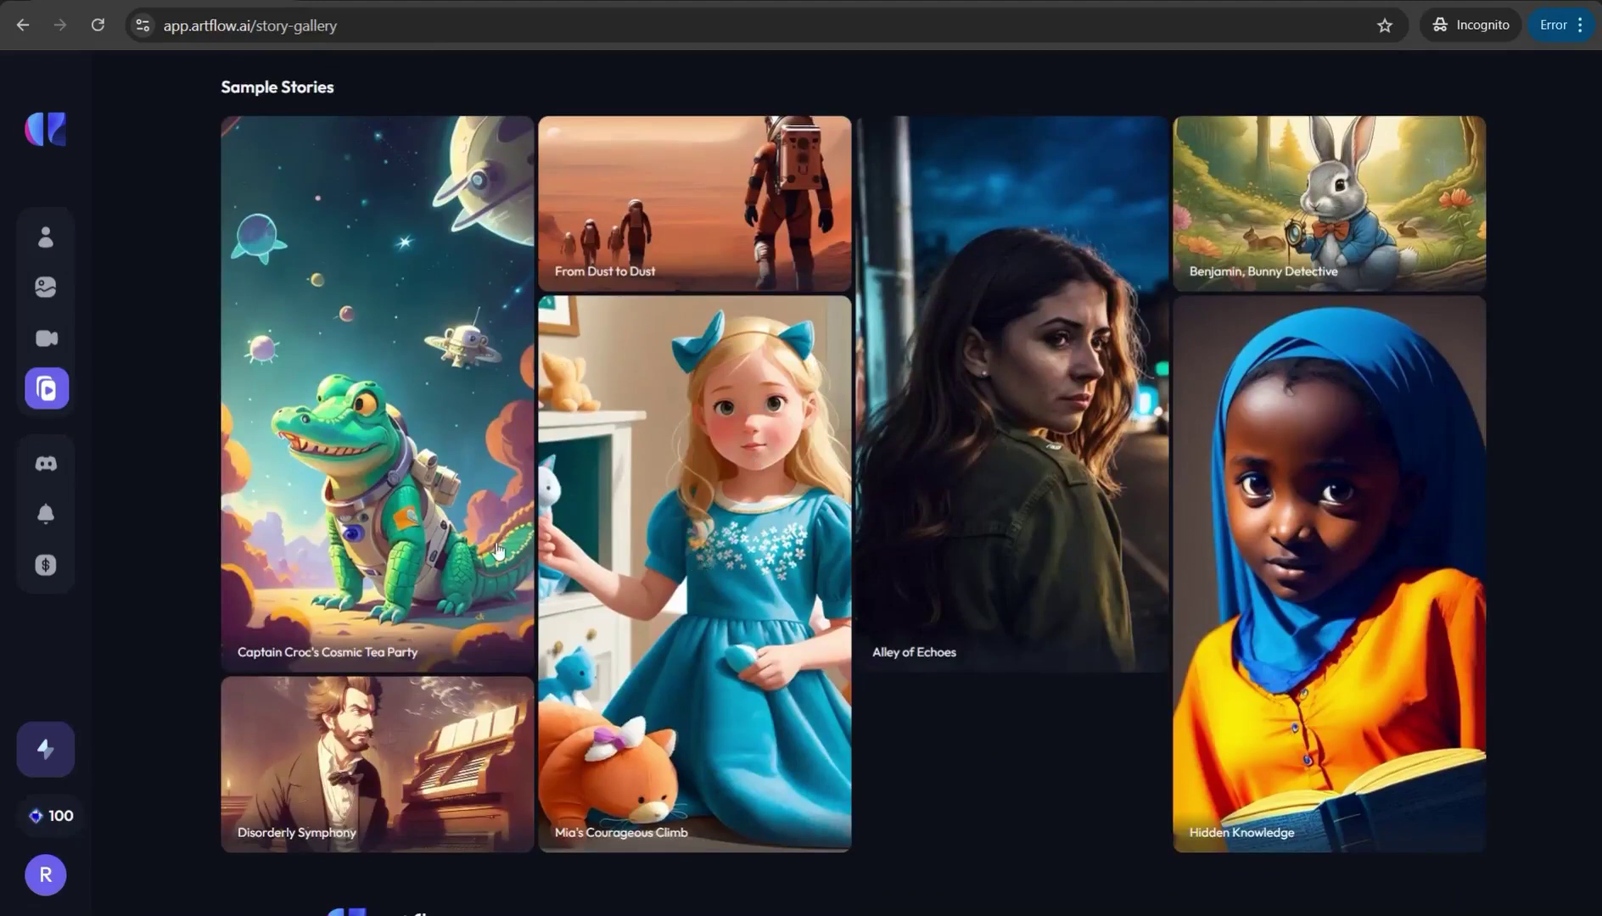
scroll(771, 537, up, 1)
click(736, 540)
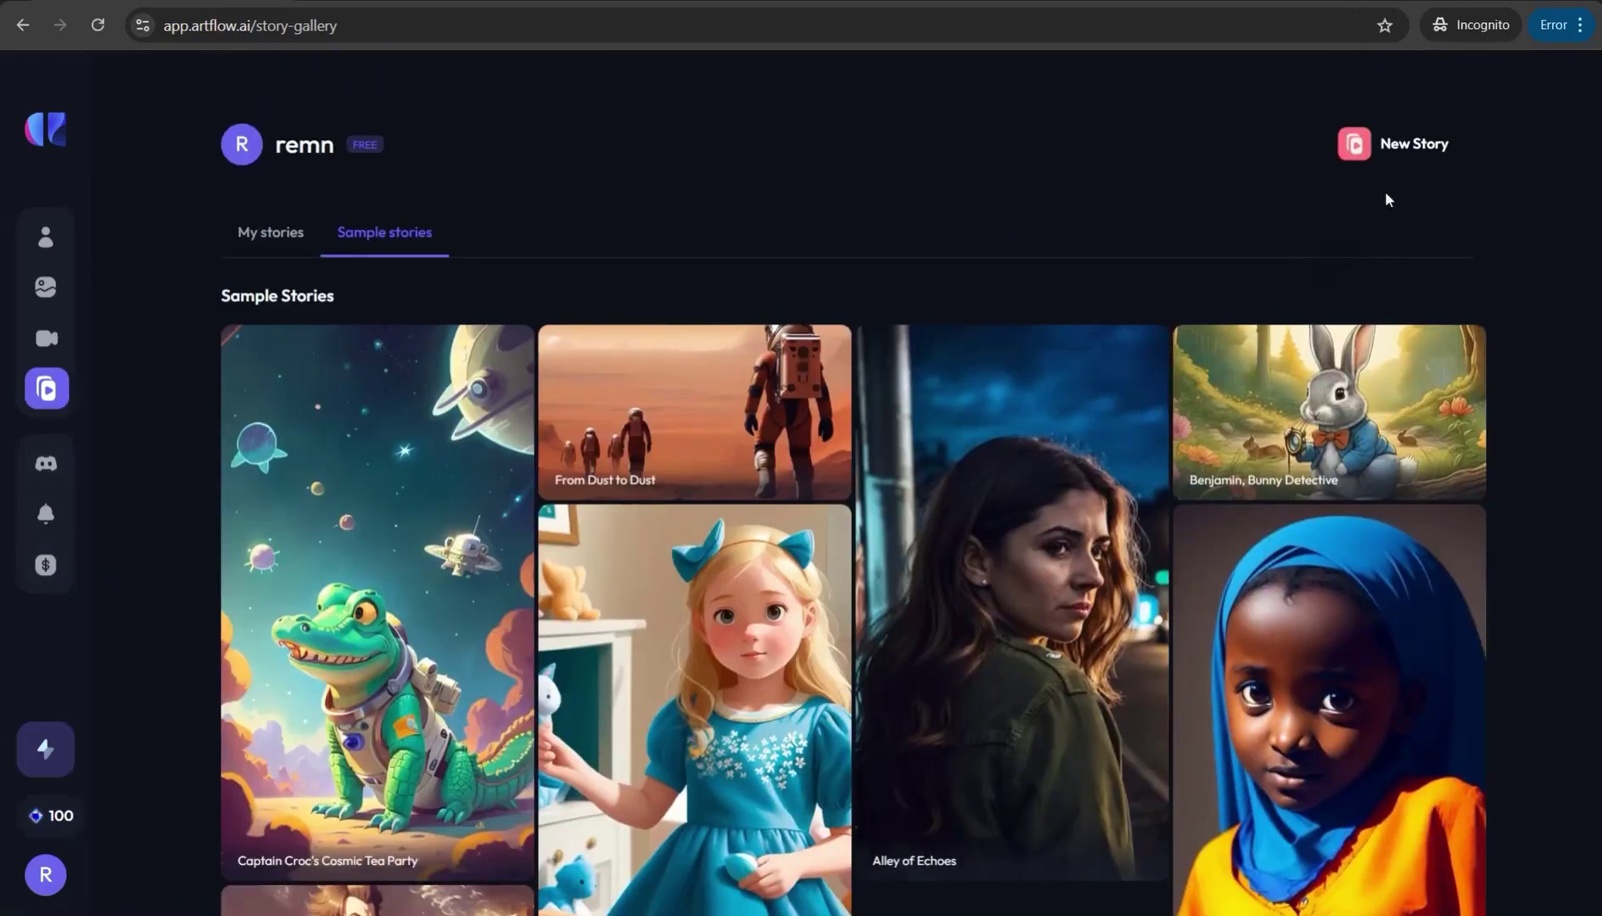
Start a new story using the AI 'Help me get a story' option.
click(1393, 144)
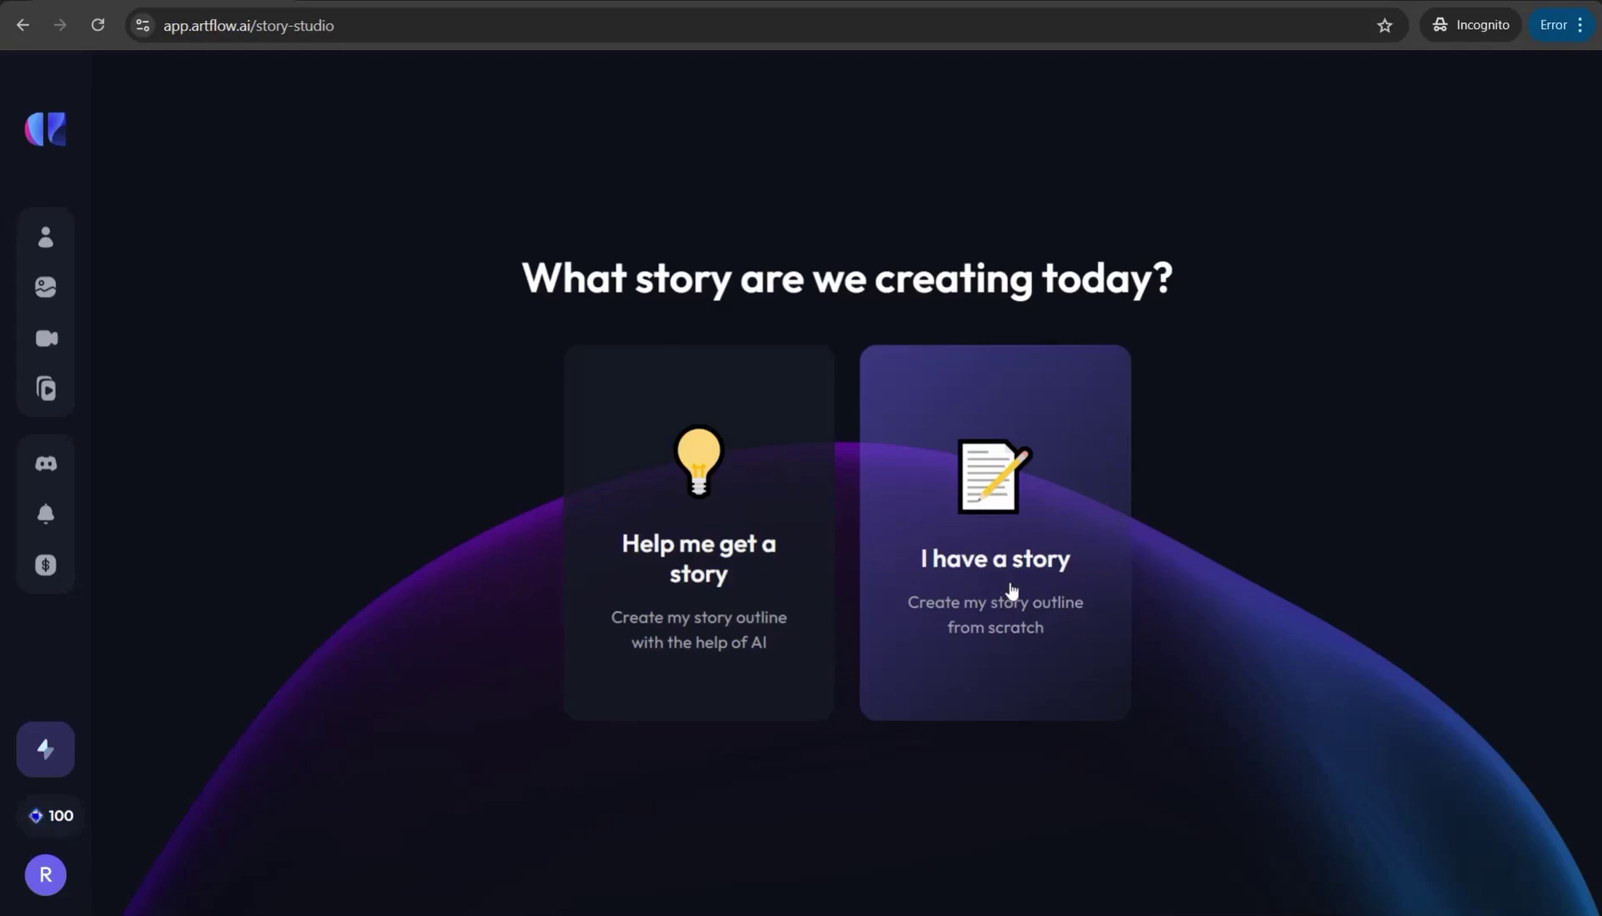
click(666, 570)
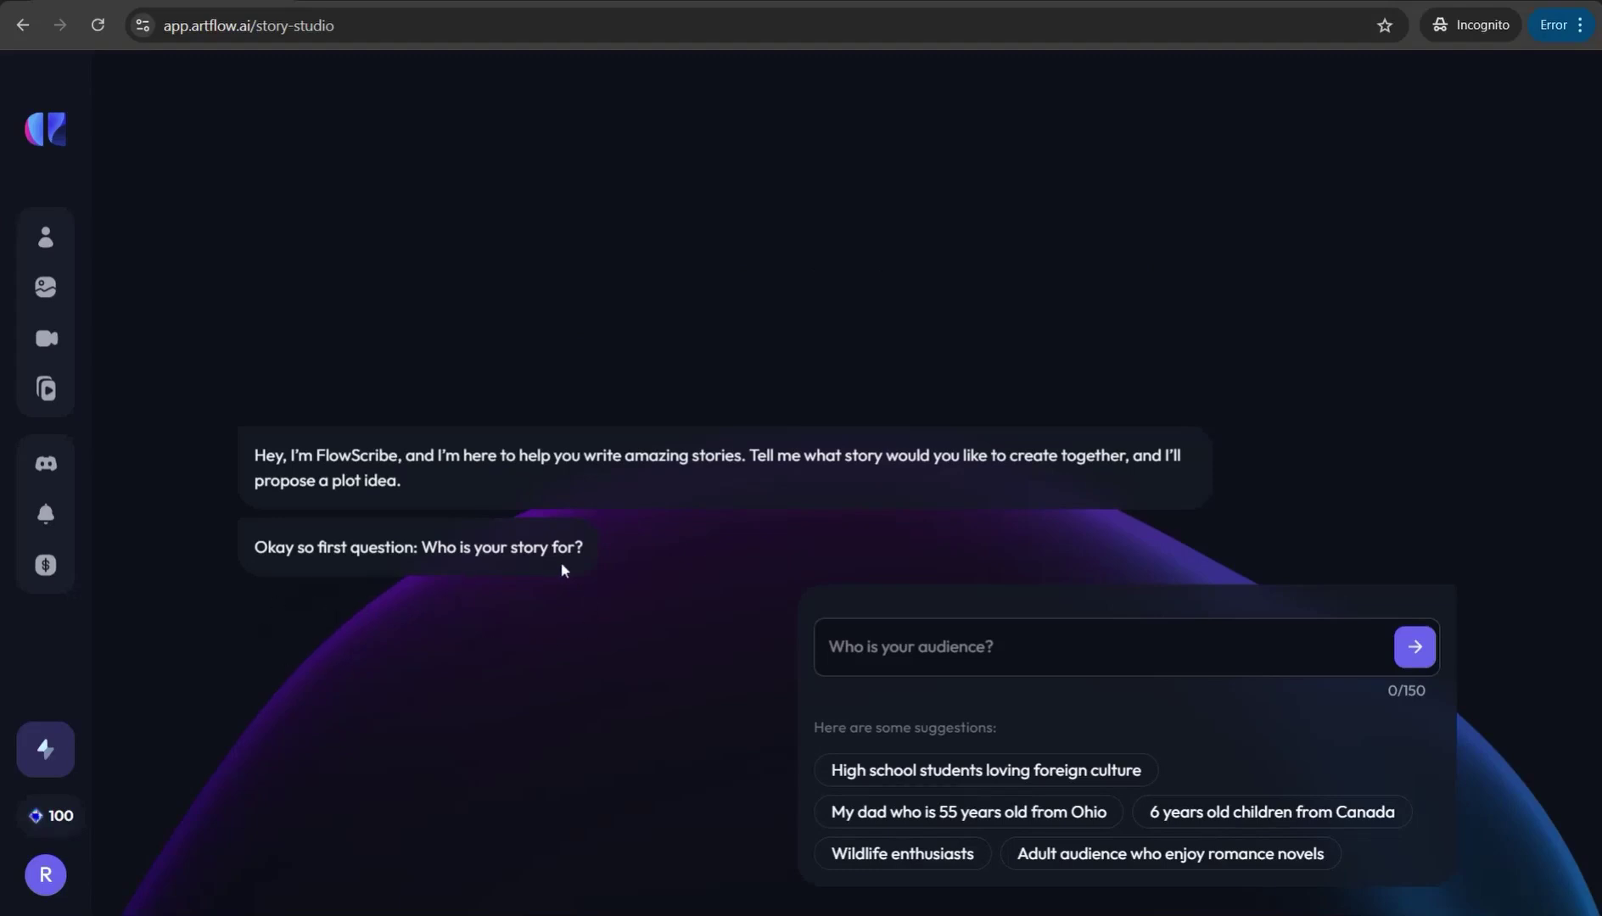
Copy ChatGPT's 'Terrifying True Stories: Real-Life Encounters with the Paranormal' heading, then return to Artflow's audience box.
click(401, 839)
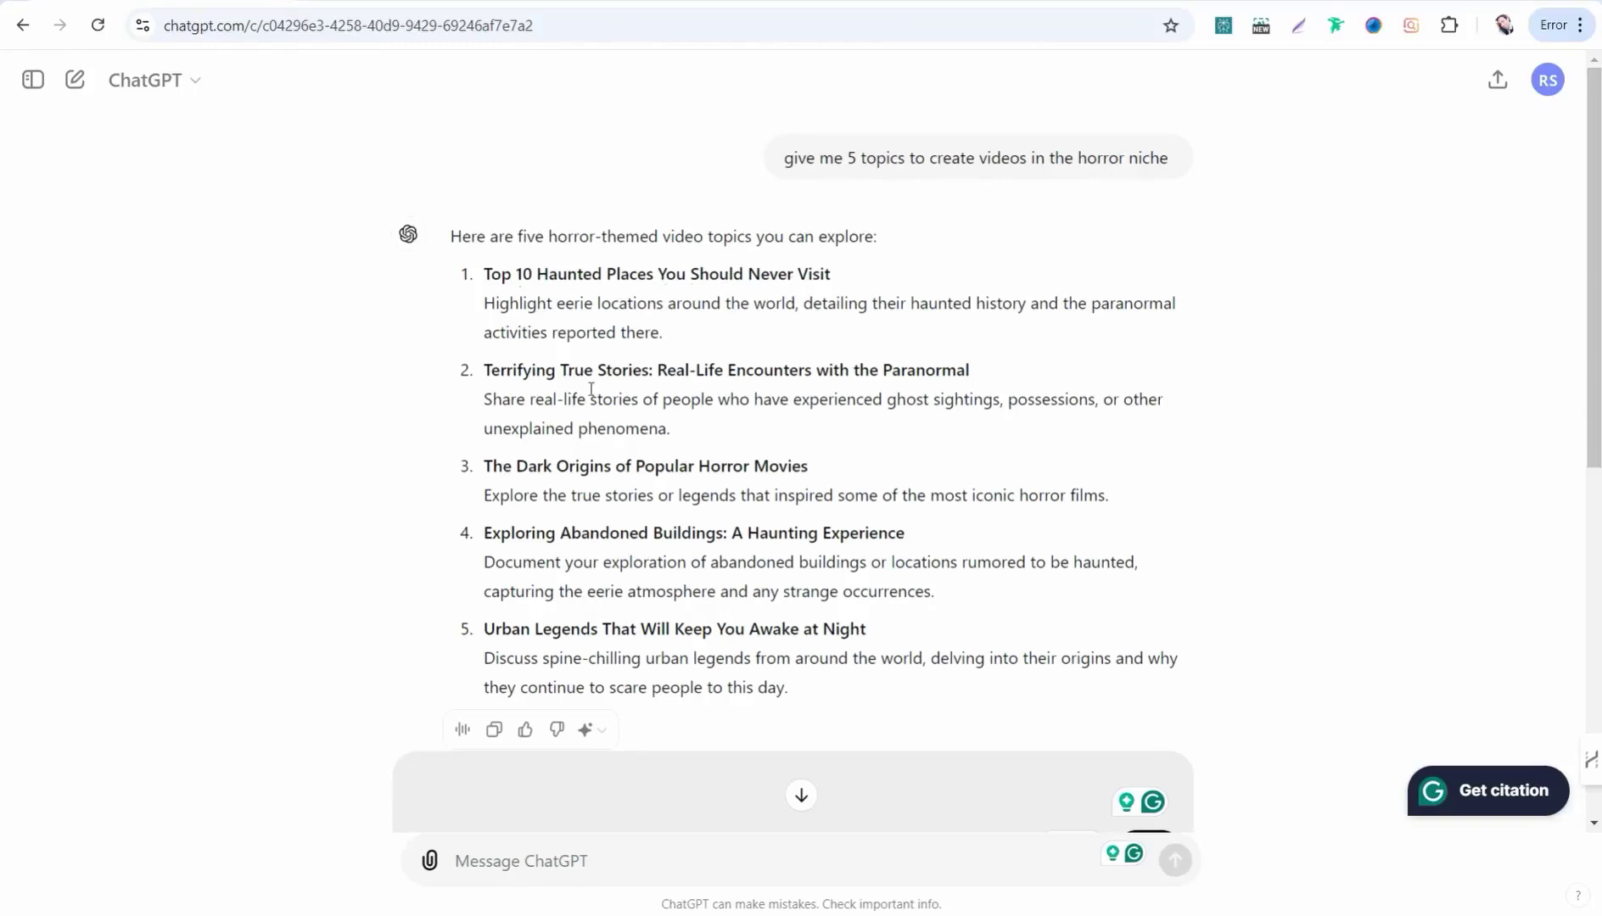
mouse_move(487, 370)
mouse_down()
mouse_move(971, 369)
mouse_move(954, 367)
mouse_up()
right_click(954, 370)
click(992, 391)
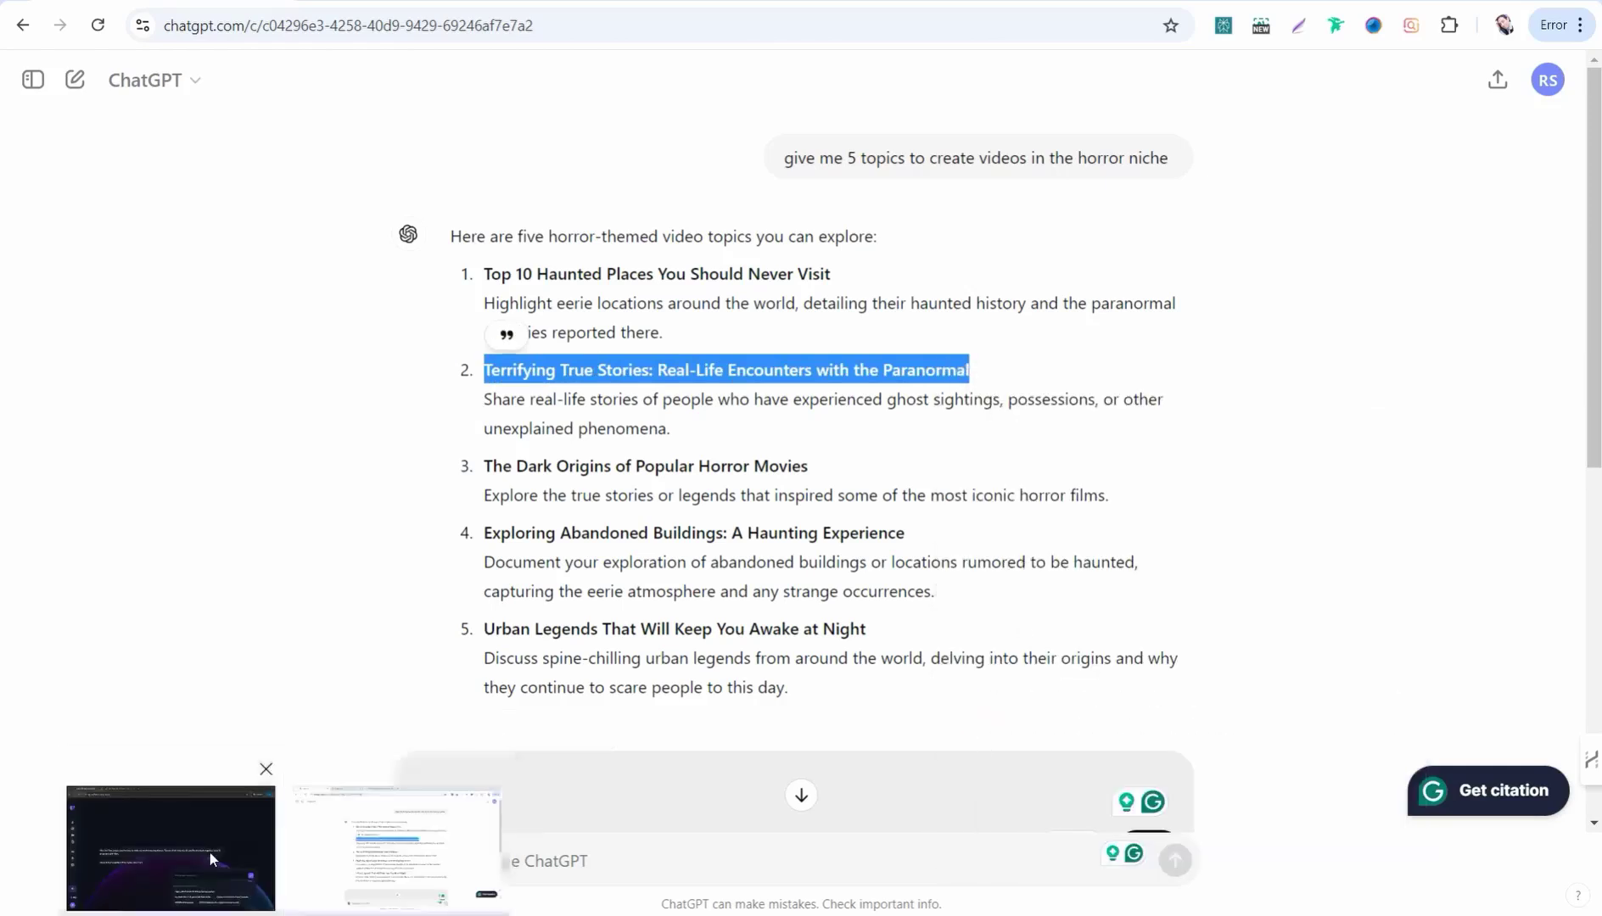
click(210, 850)
click(864, 670)
text(adults )
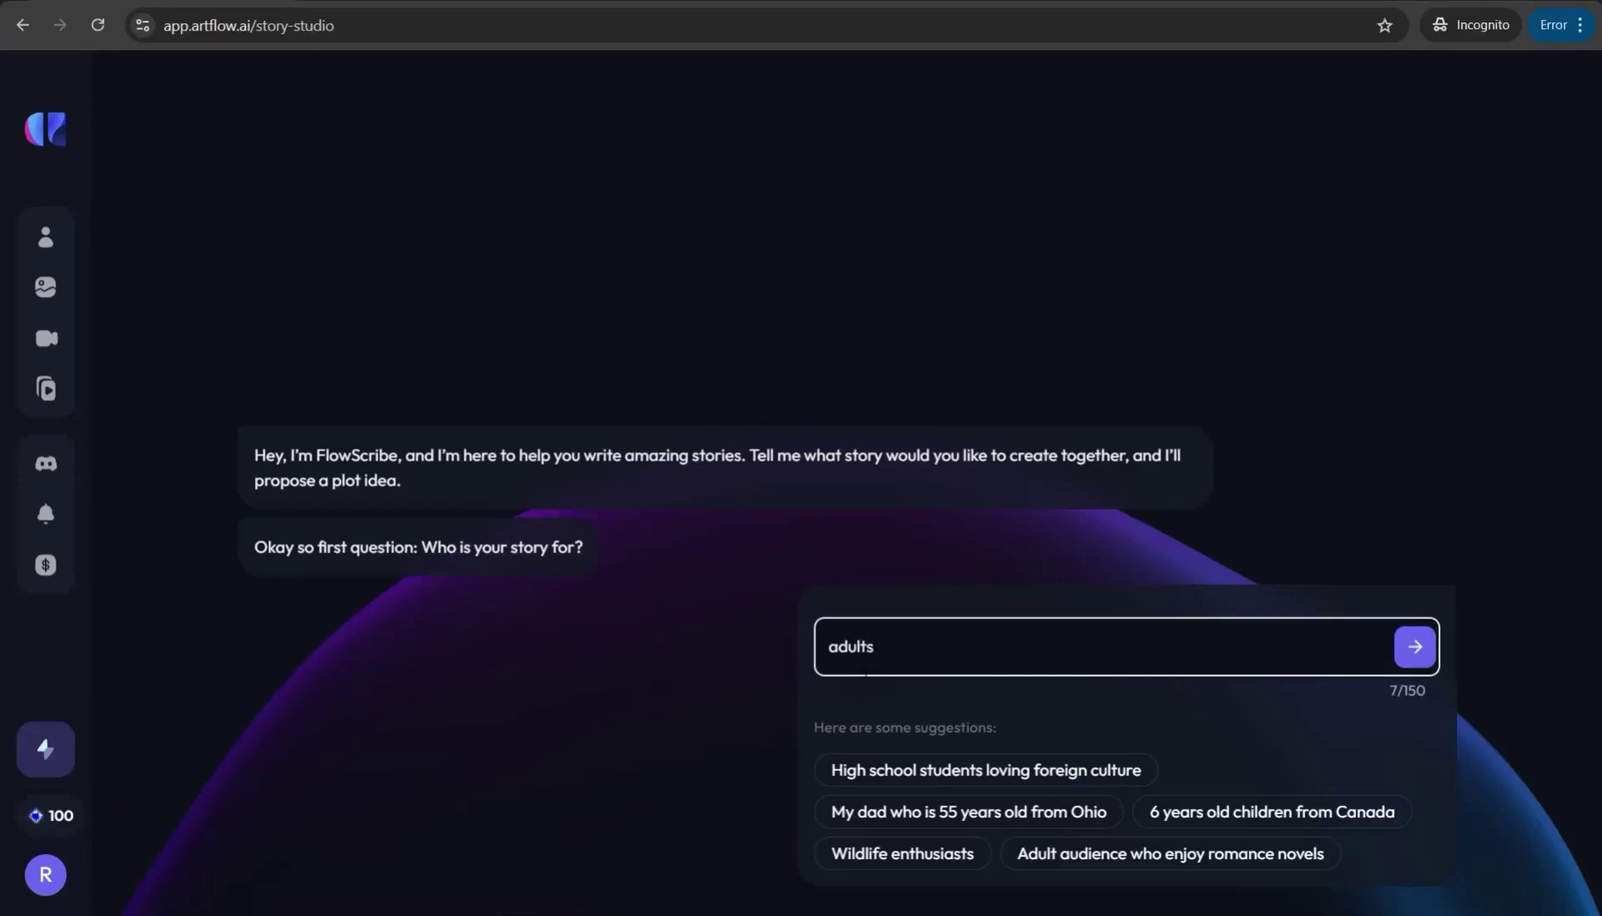
text(25-)
text(40)
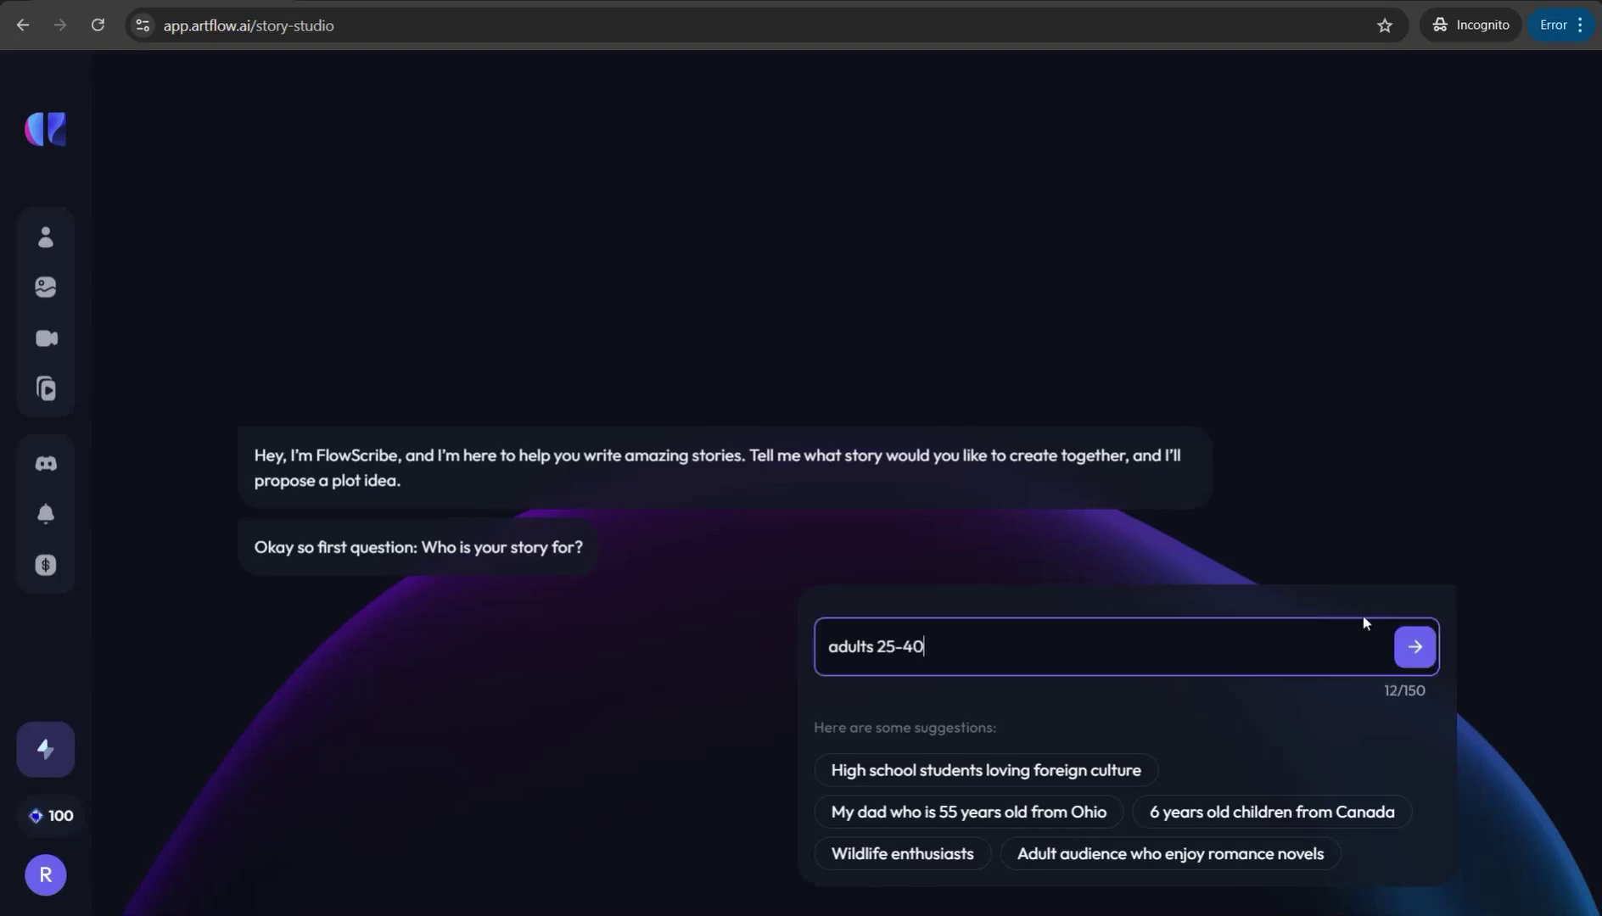
Submit 'adults 25-40' as the audience and the pasted paranormal topic as the purpose.
click(1416, 651)
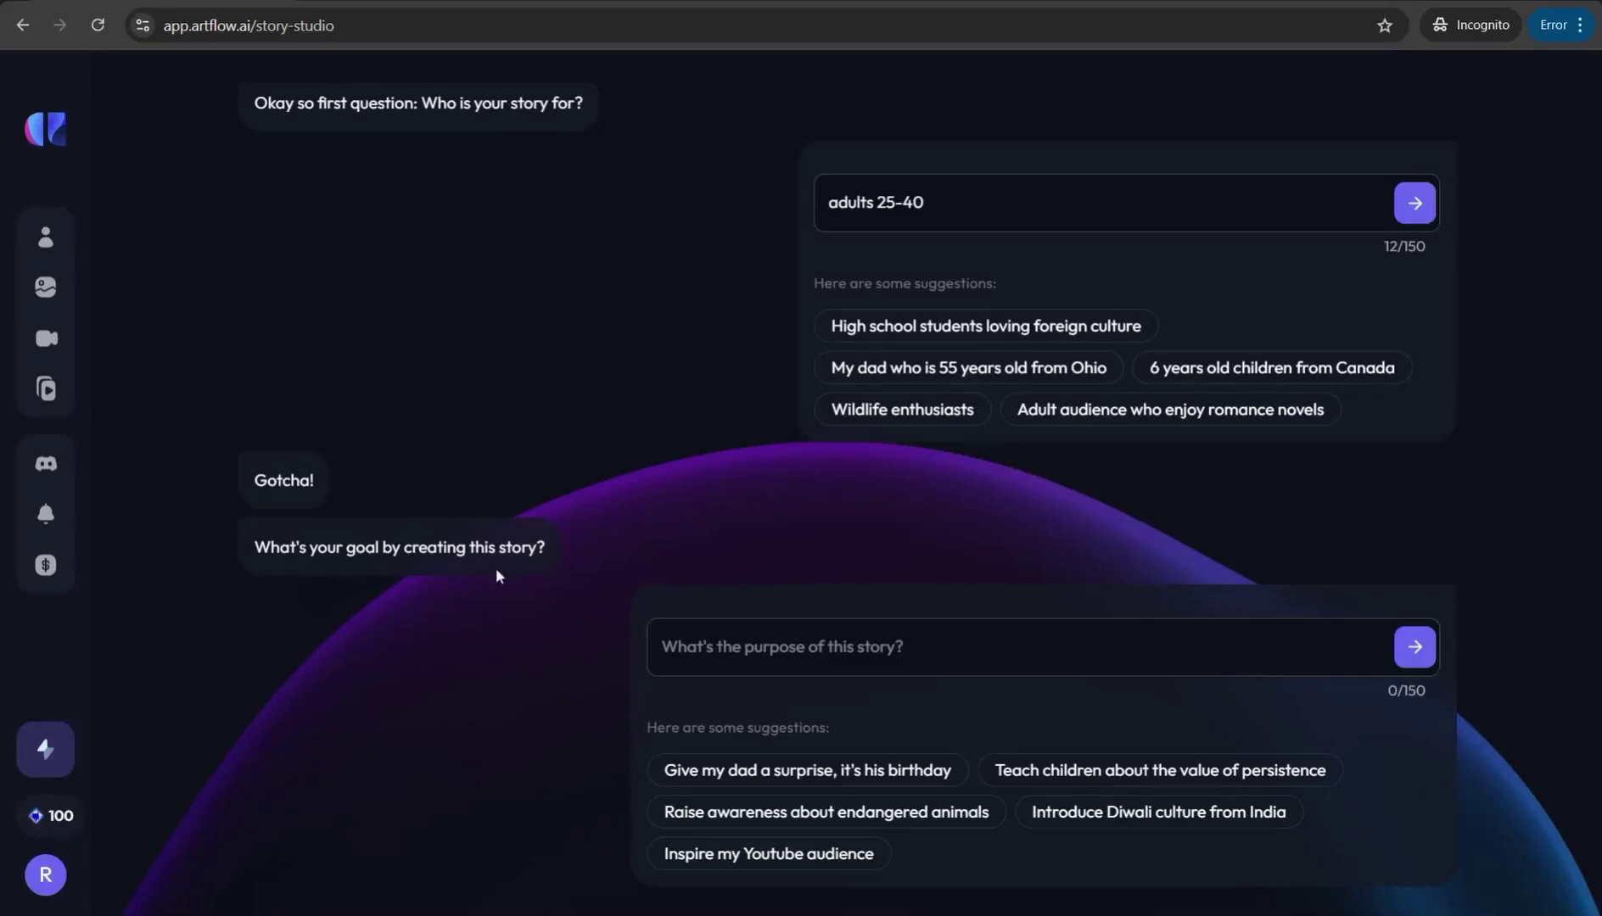
click(752, 646)
right_click(747, 650)
click(794, 413)
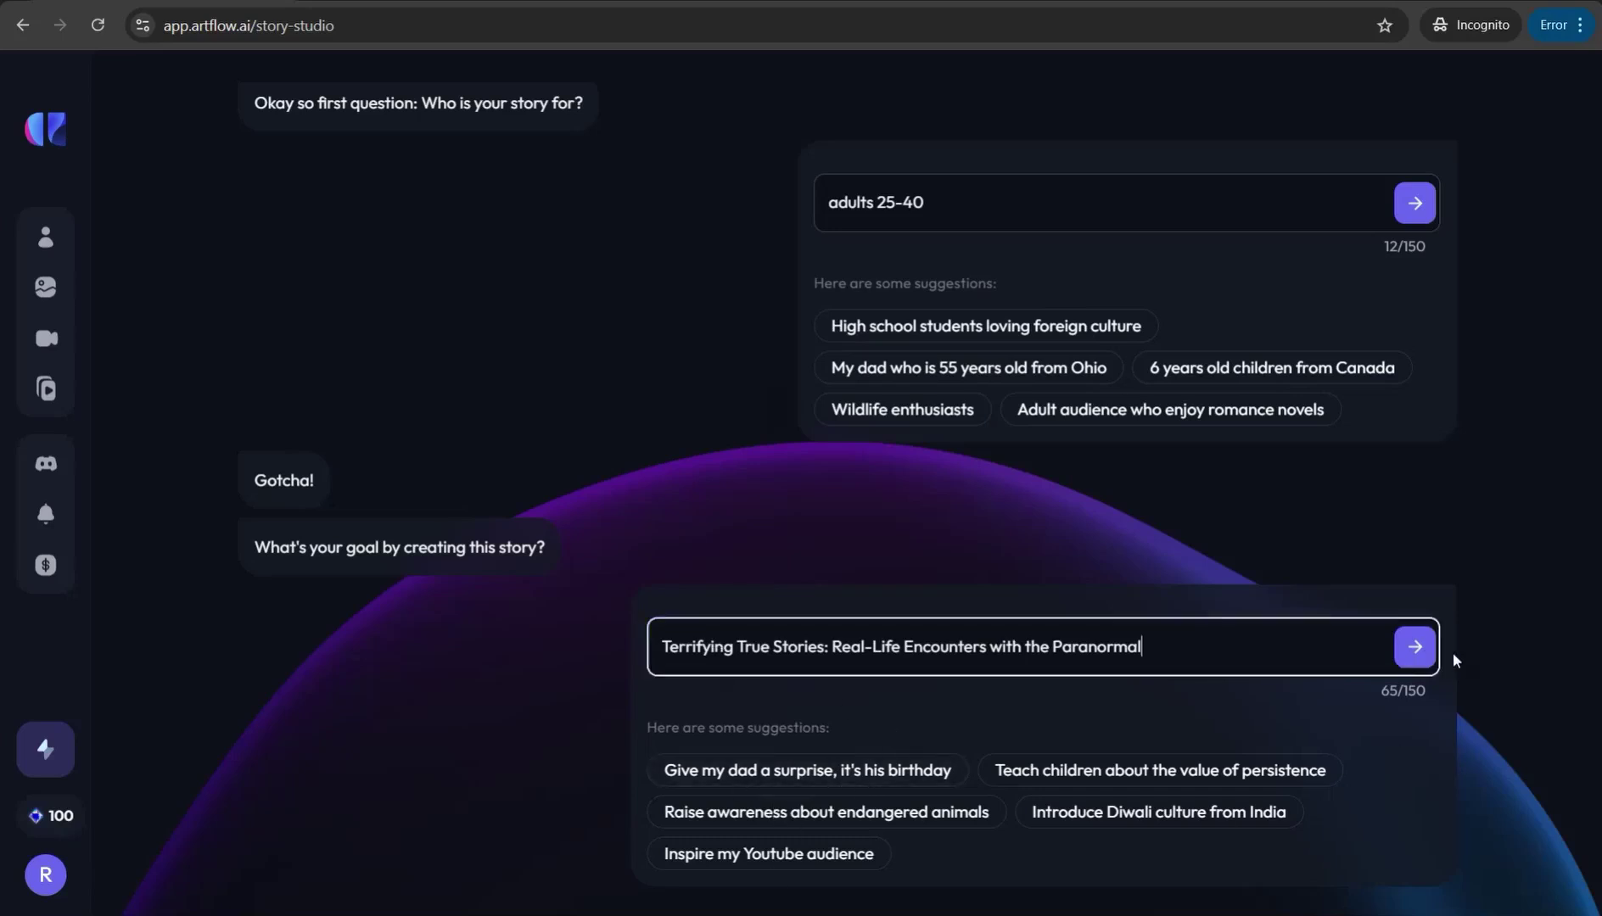
click(1416, 646)
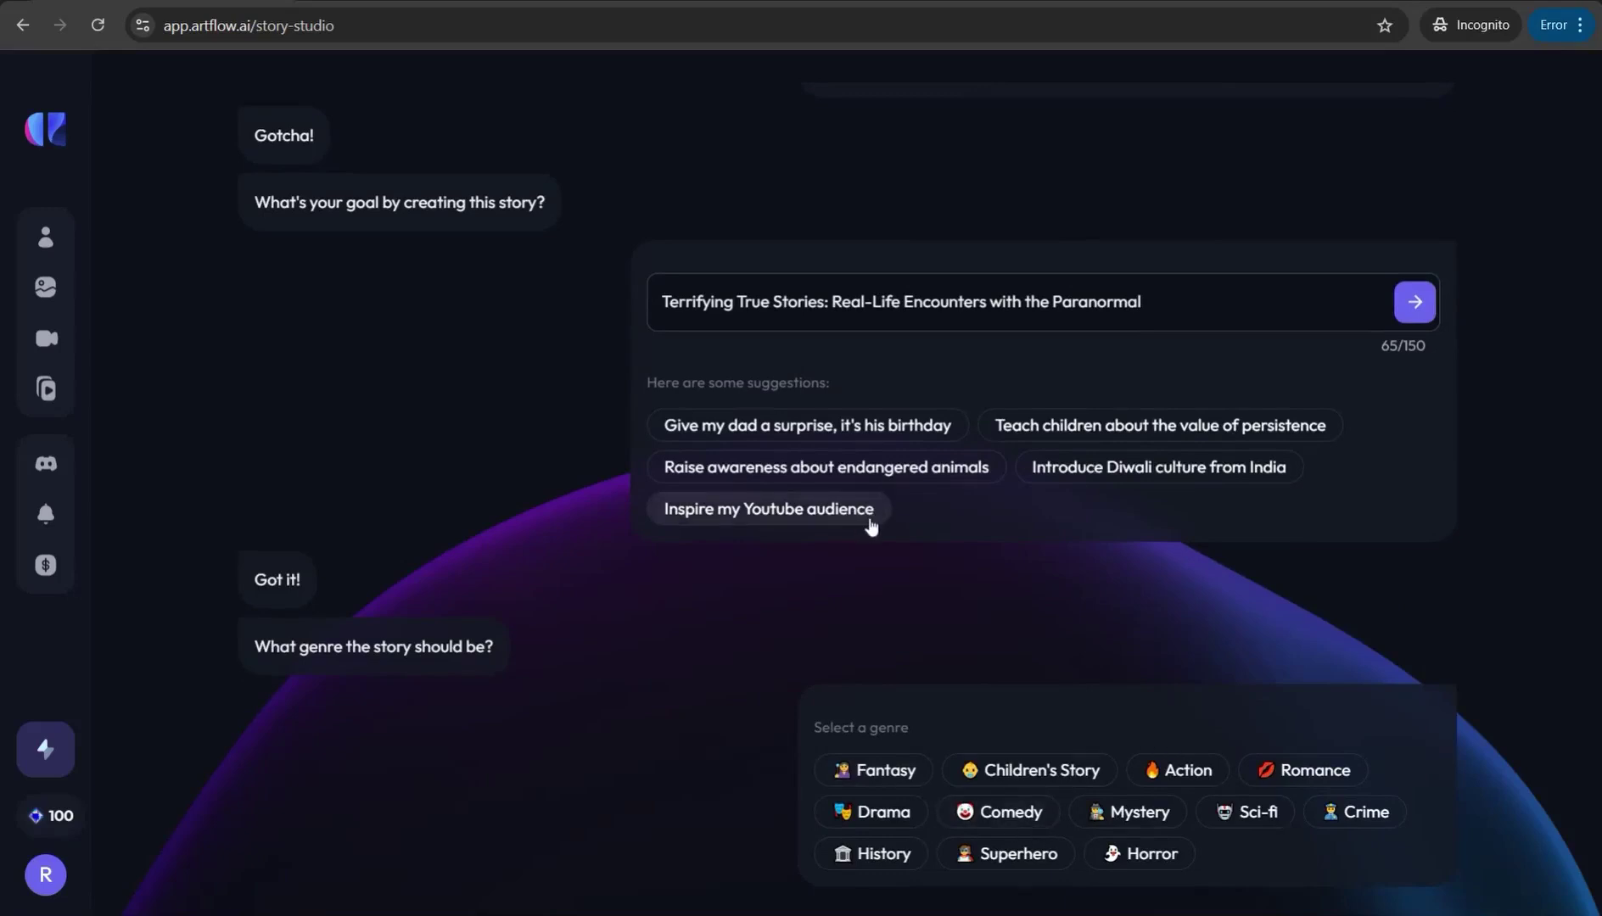
Choose Horror as the genre and generate the story outline.
click(1134, 858)
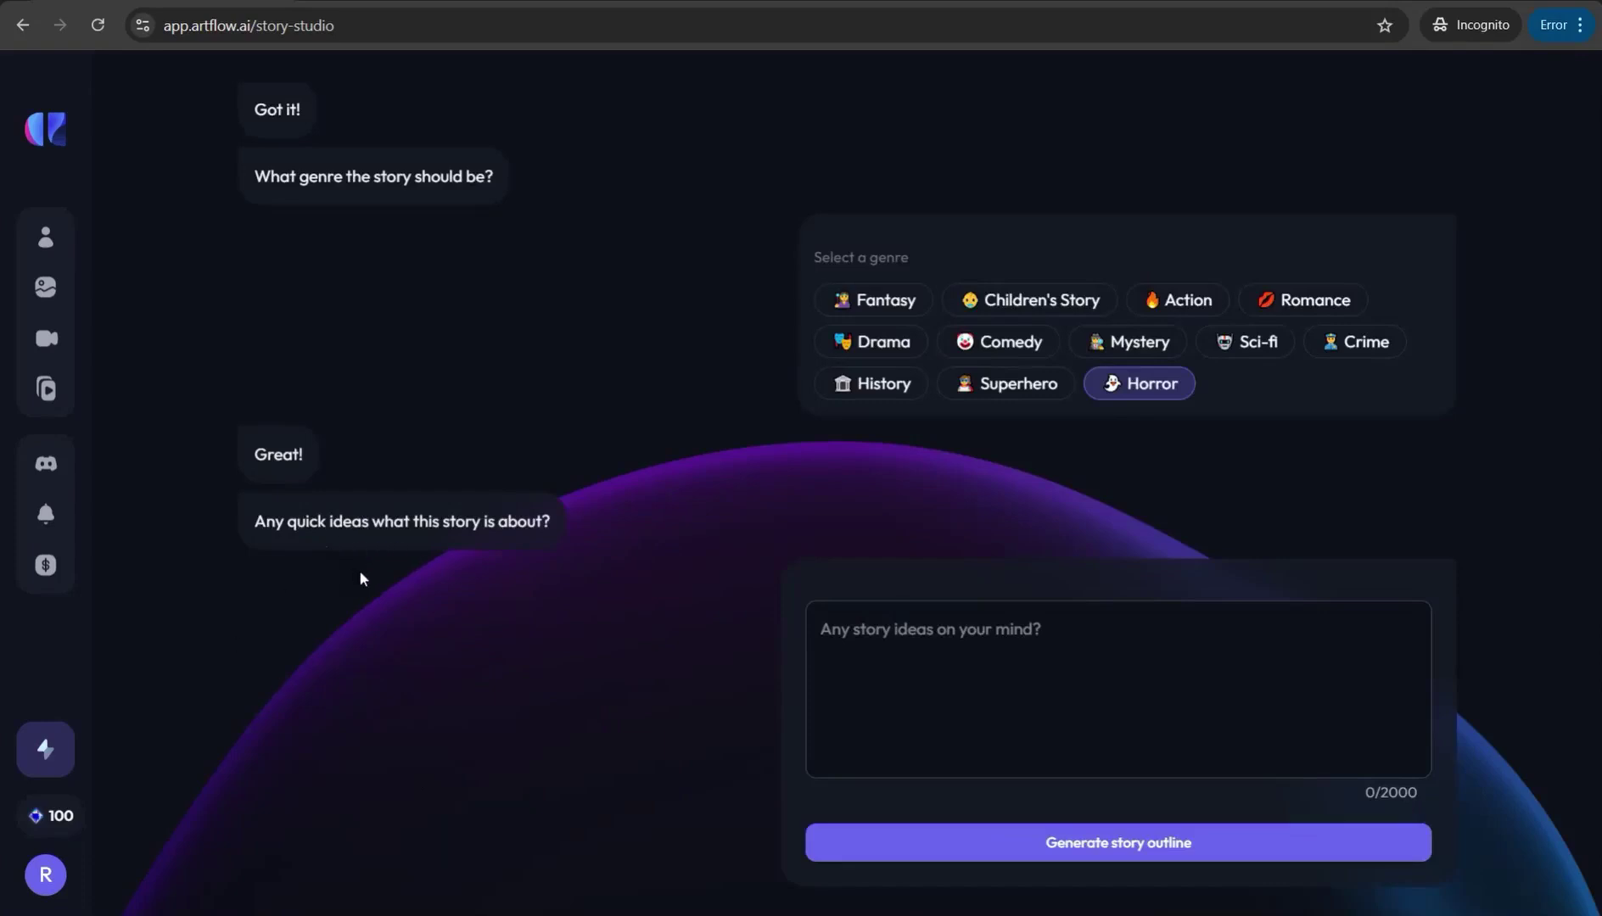
click(826, 642)
click(1116, 848)
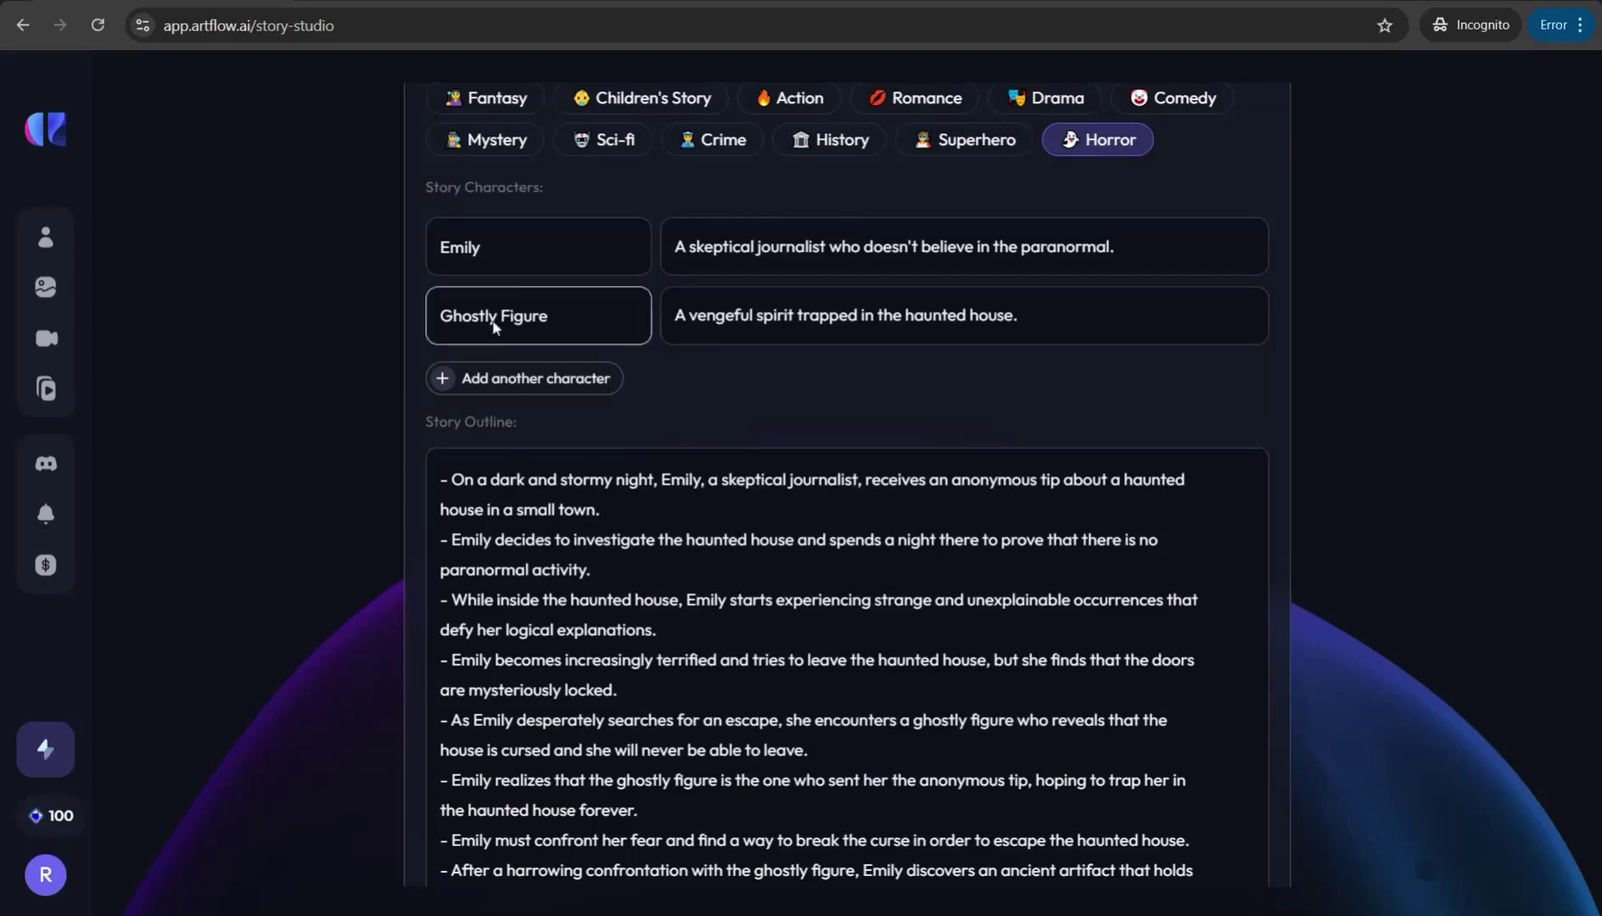
click(497, 327)
scroll(848, 501, down, 2)
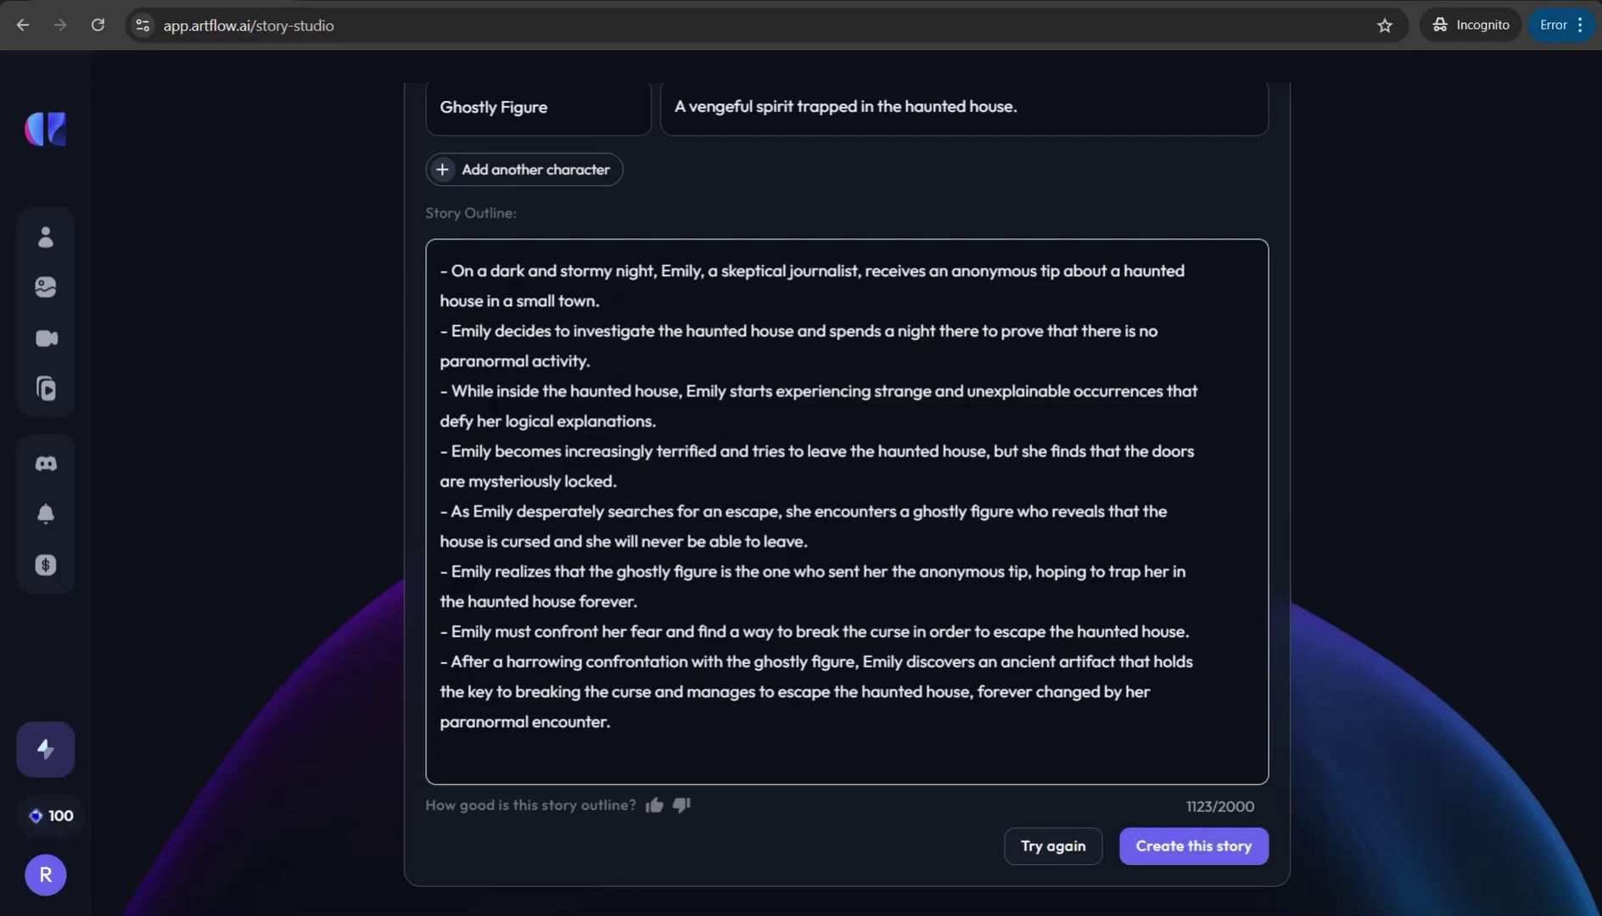
Select and copy the entire haunted-house journalist outline.
key(ctrl+a)
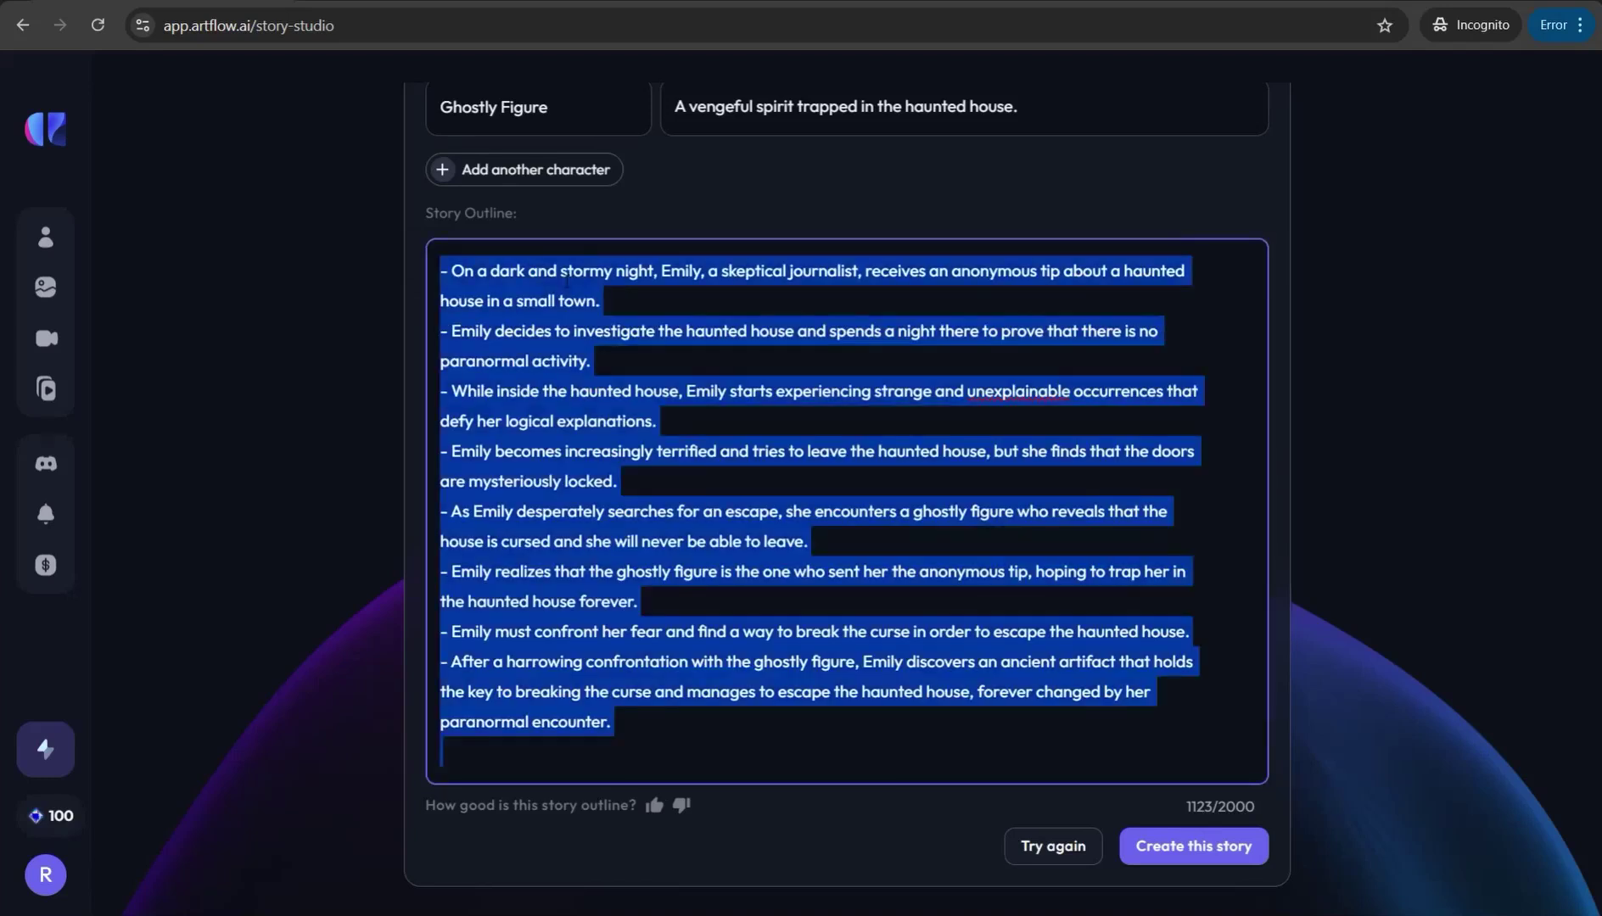
right_click(563, 282)
click(602, 416)
Paste the outline into Word as left-to-right text and go back to Artflow.
click(522, 789)
key(ctrl+v)
key(ctrl+shift)
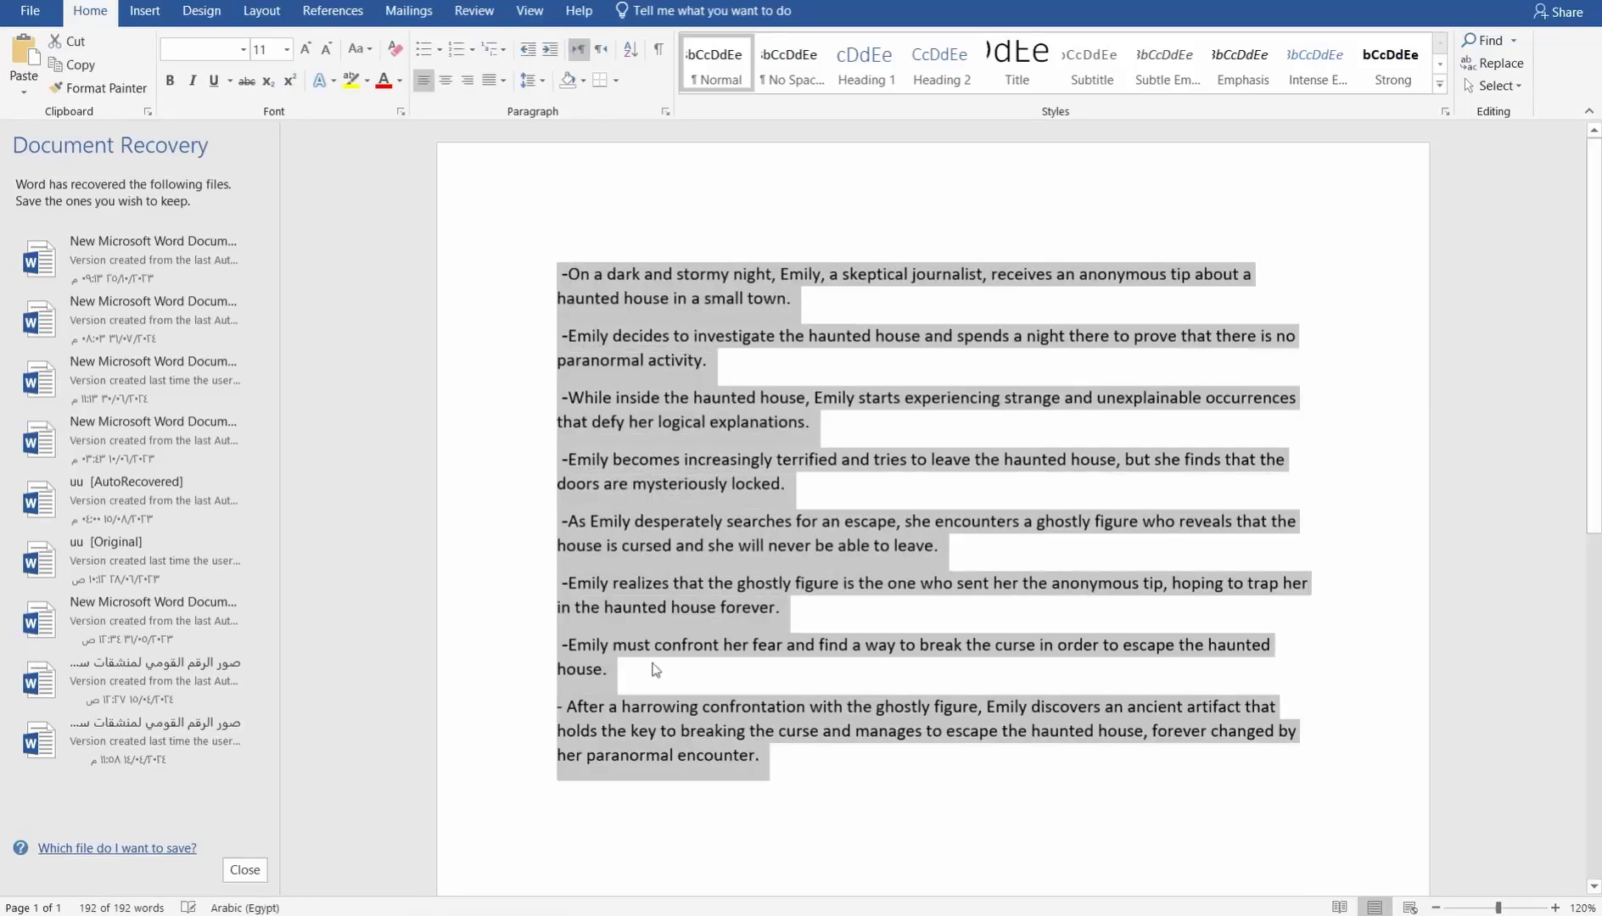
click(513, 711)
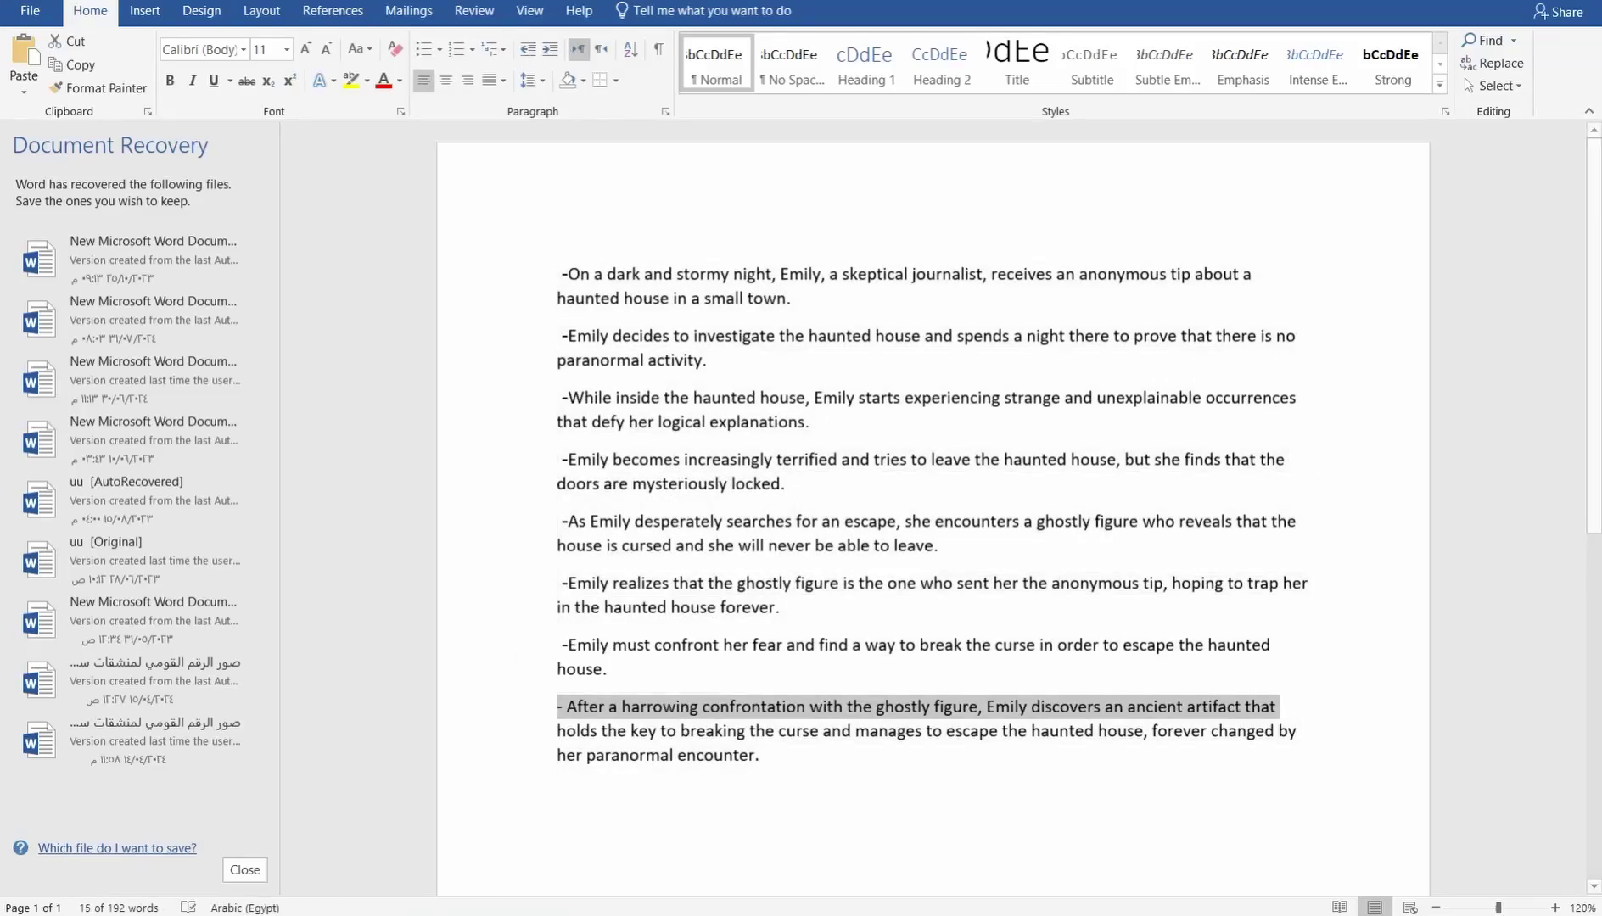
click(157, 827)
key(Right)
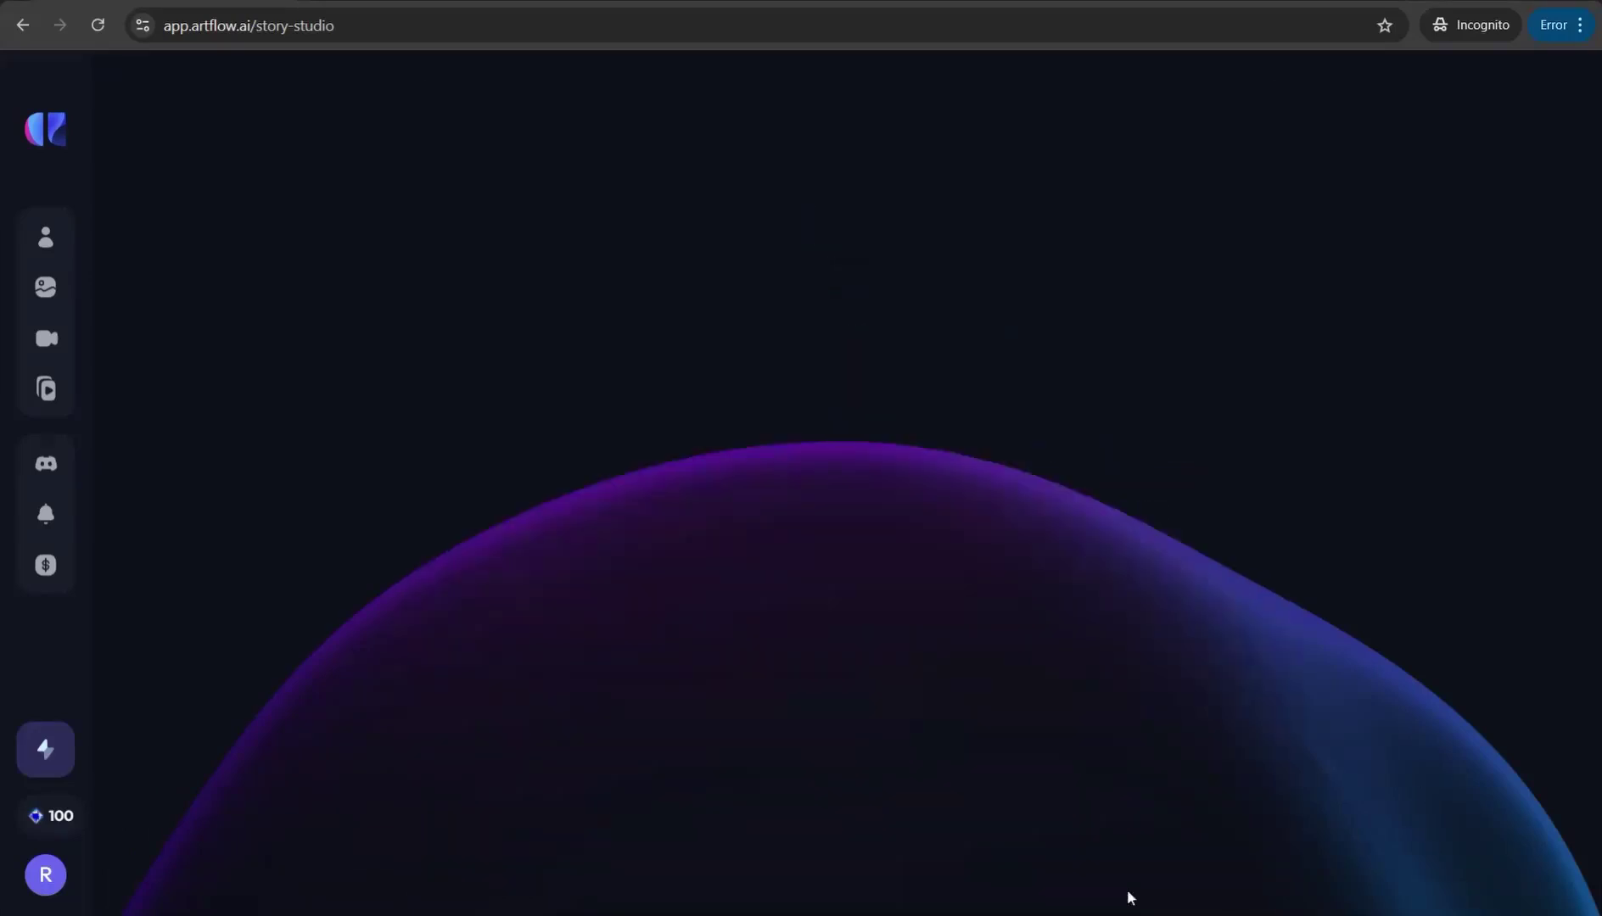
Create the story from the outline in the vertical 9:16 format.
click(1186, 859)
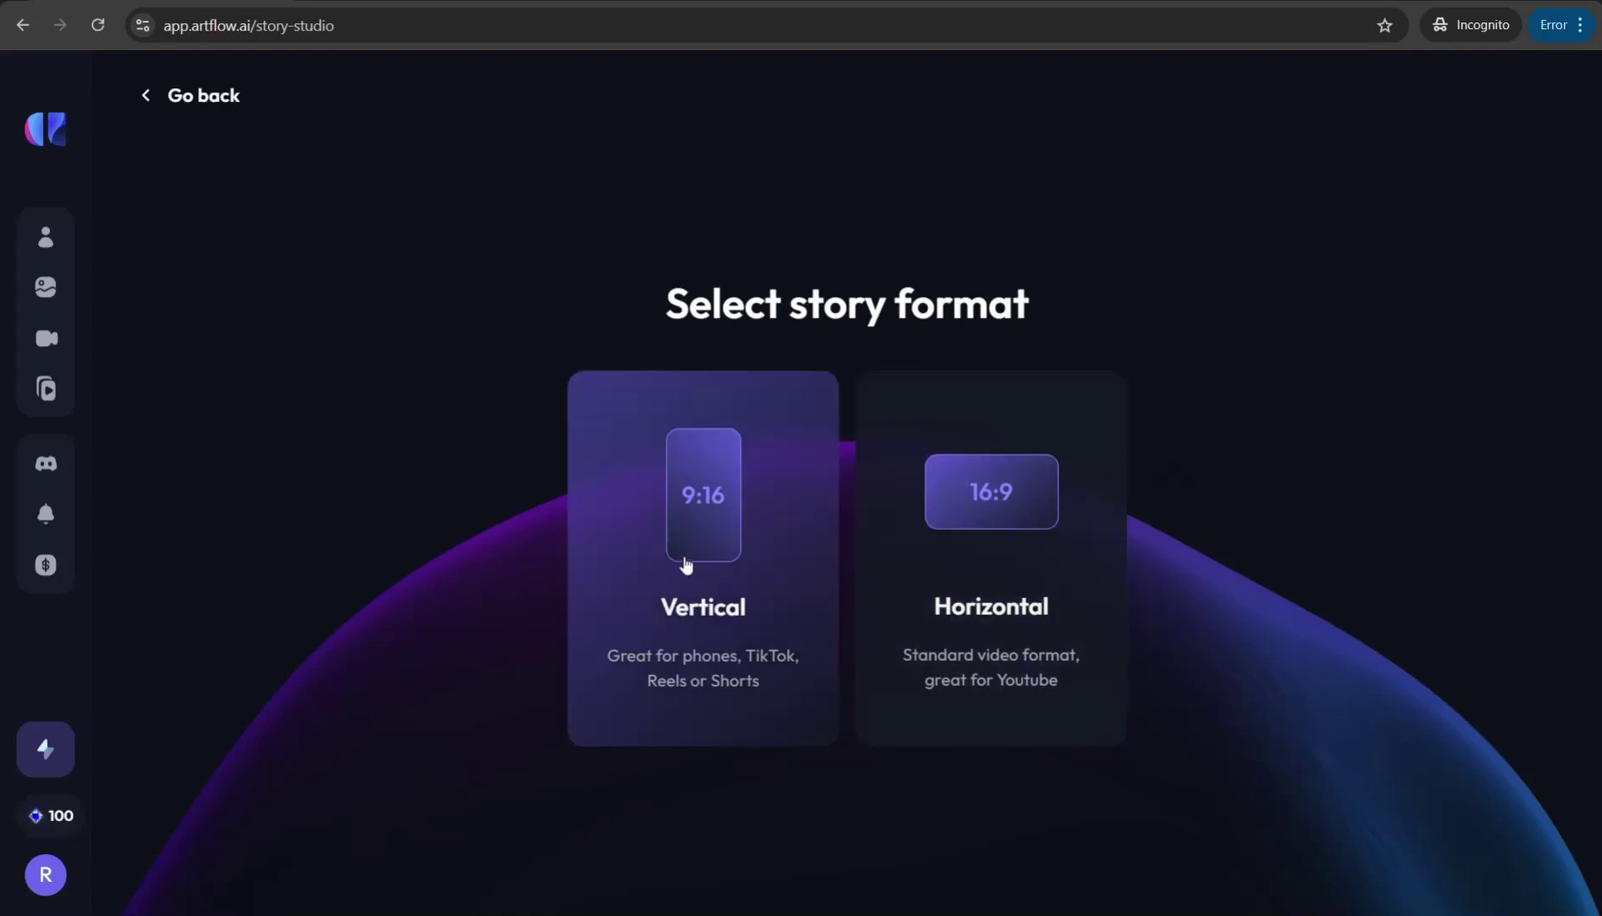
click(687, 561)
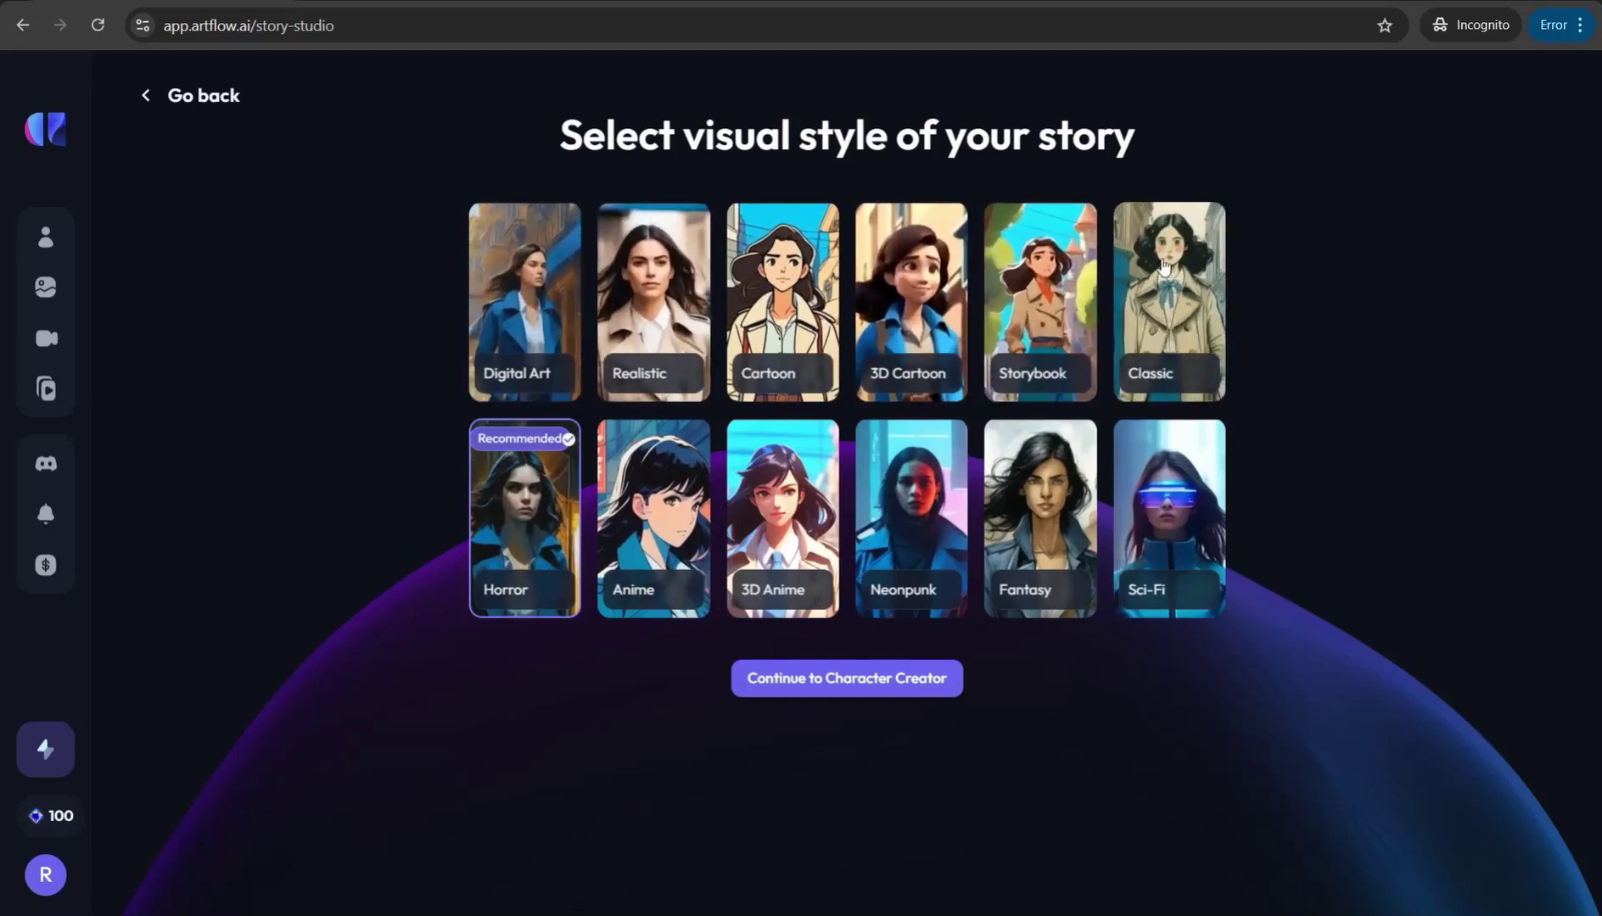
Advance past characters to the storyboard and give shot 2 the horned woman image.
click(791, 693)
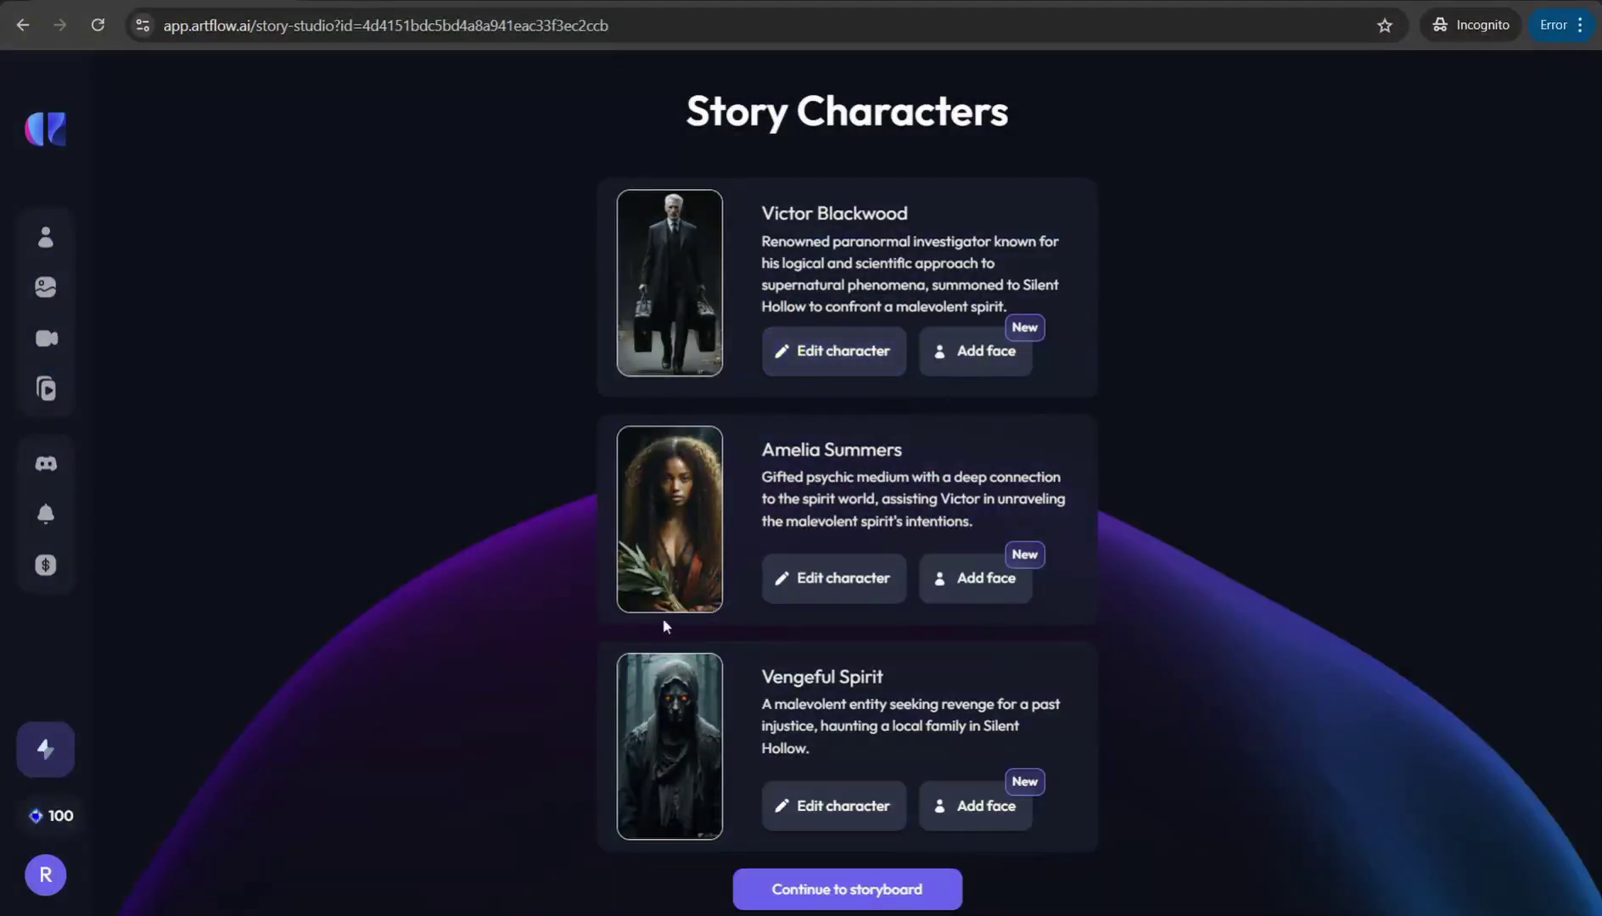
click(828, 903)
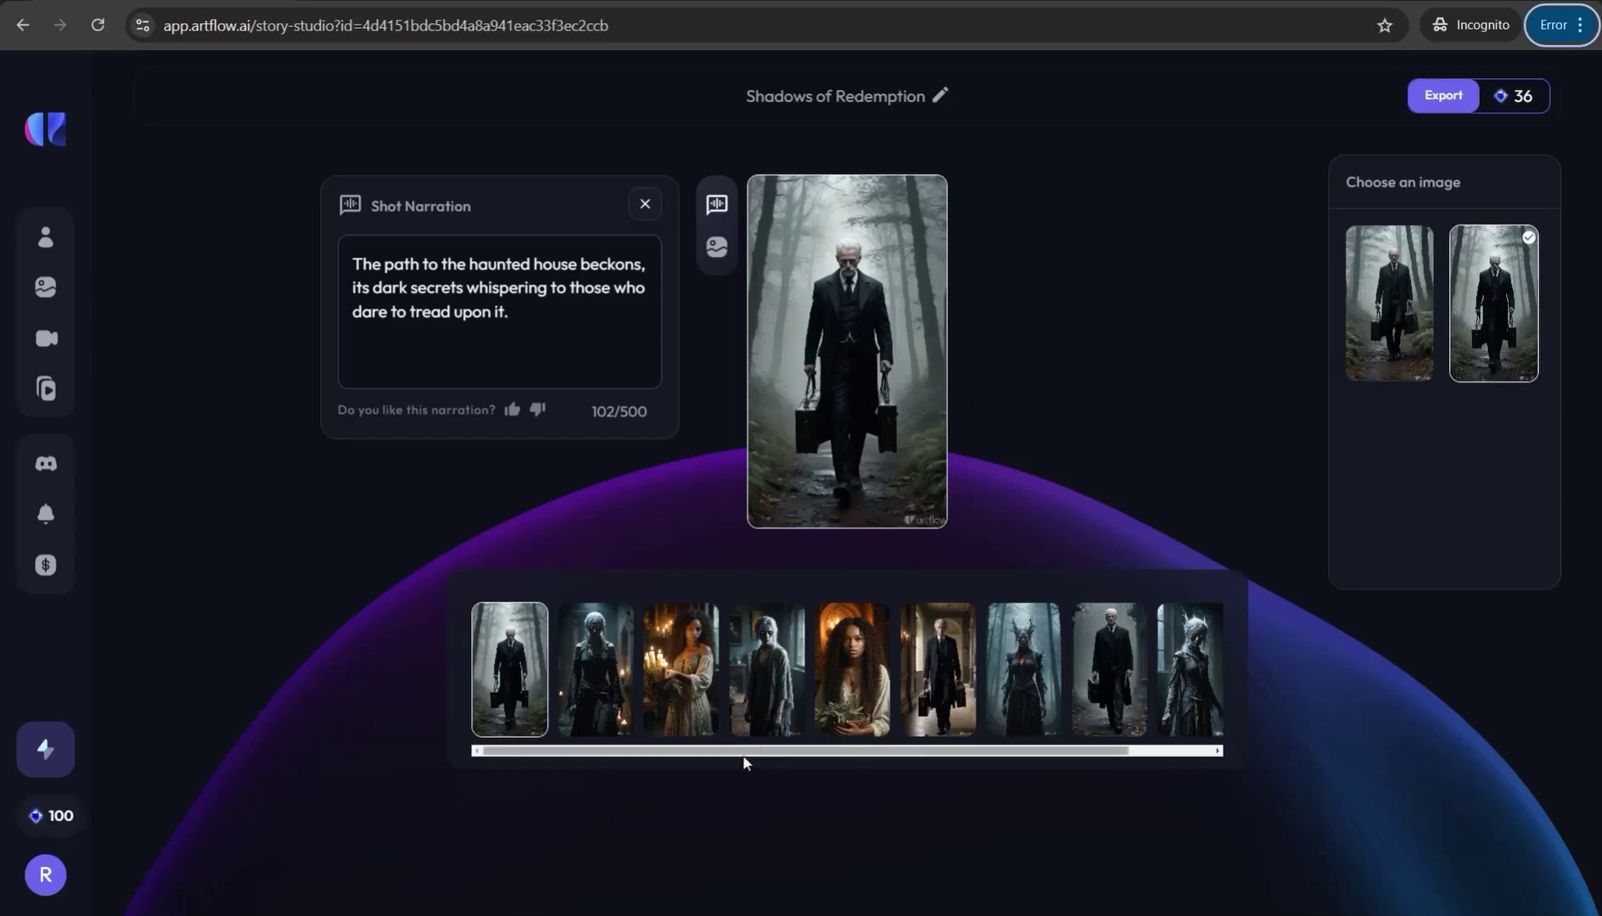
scroll(743, 759, right, 2)
scroll(805, 756, left, 1)
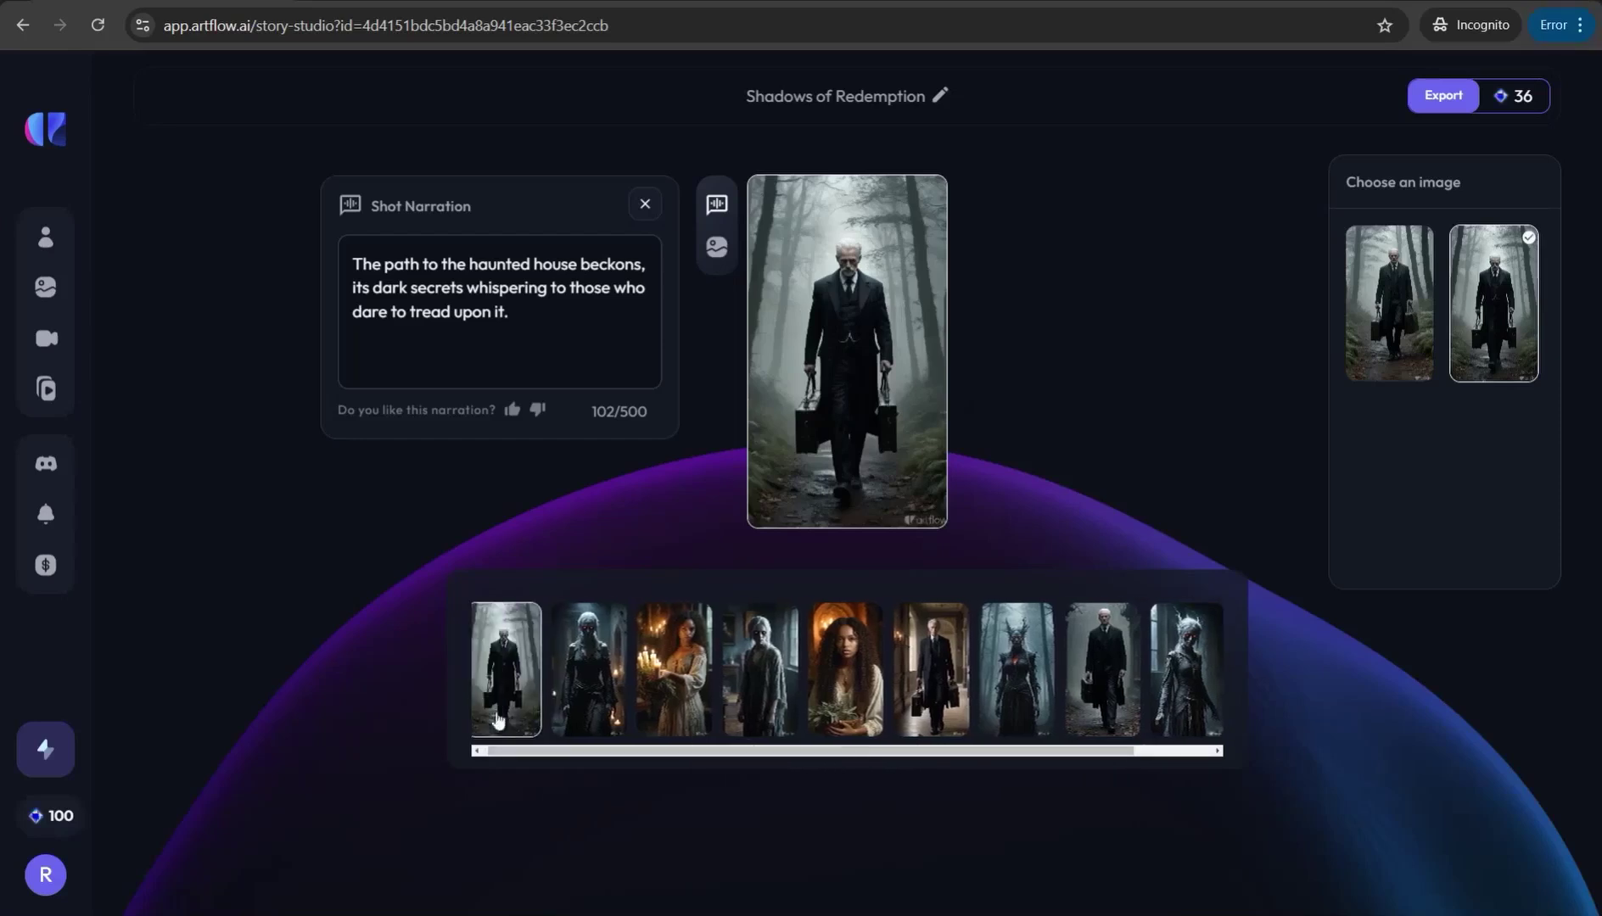
click(582, 672)
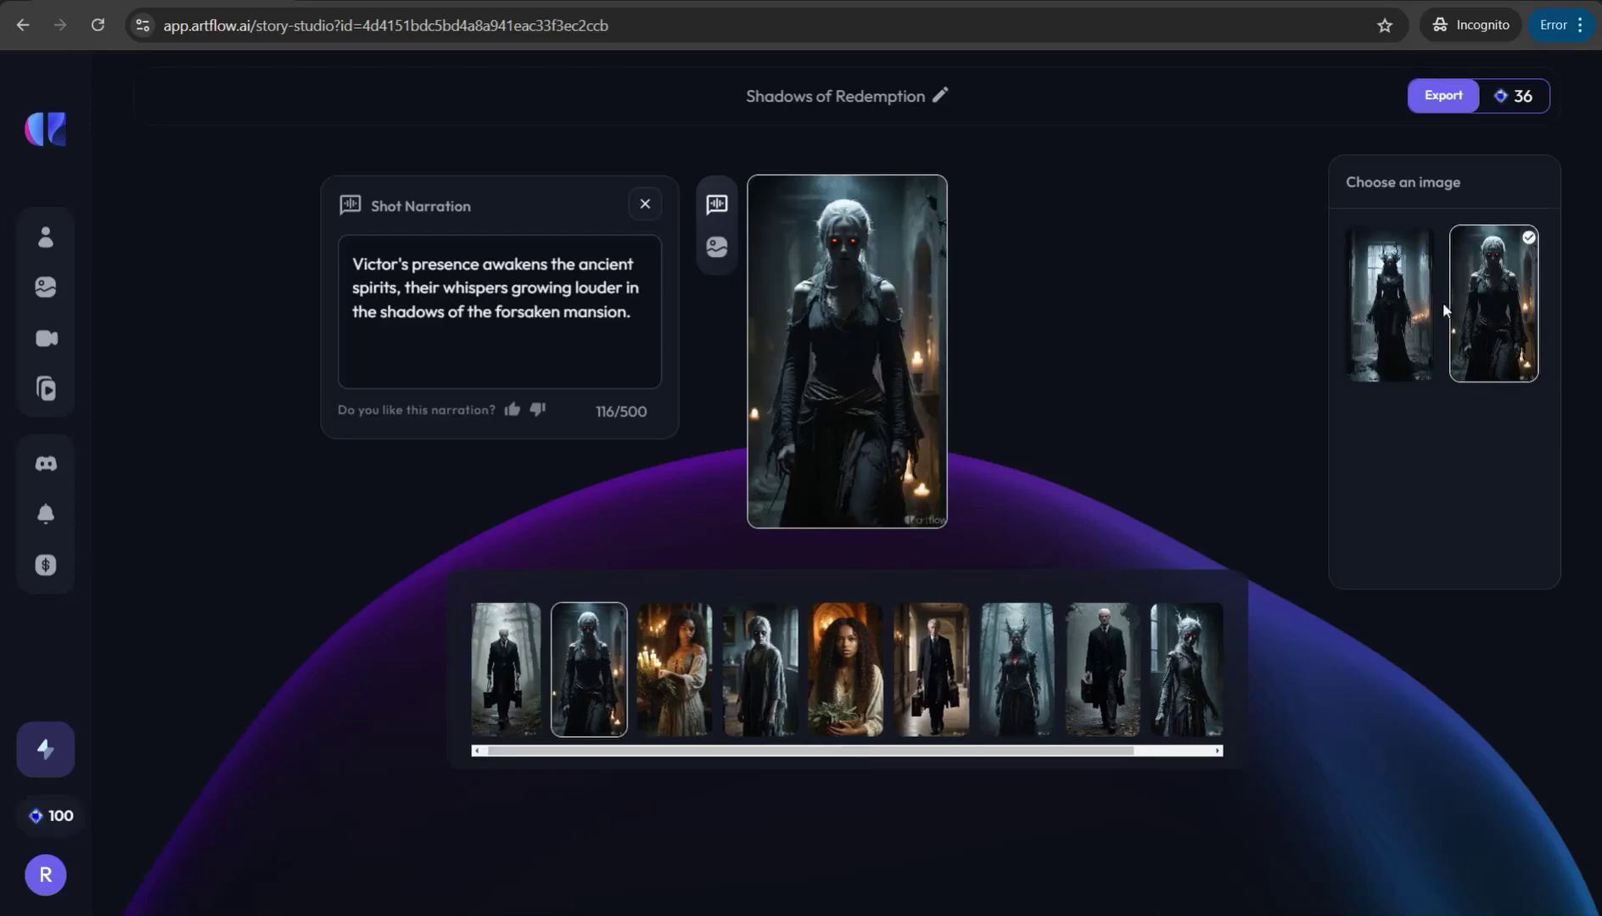
click(1396, 308)
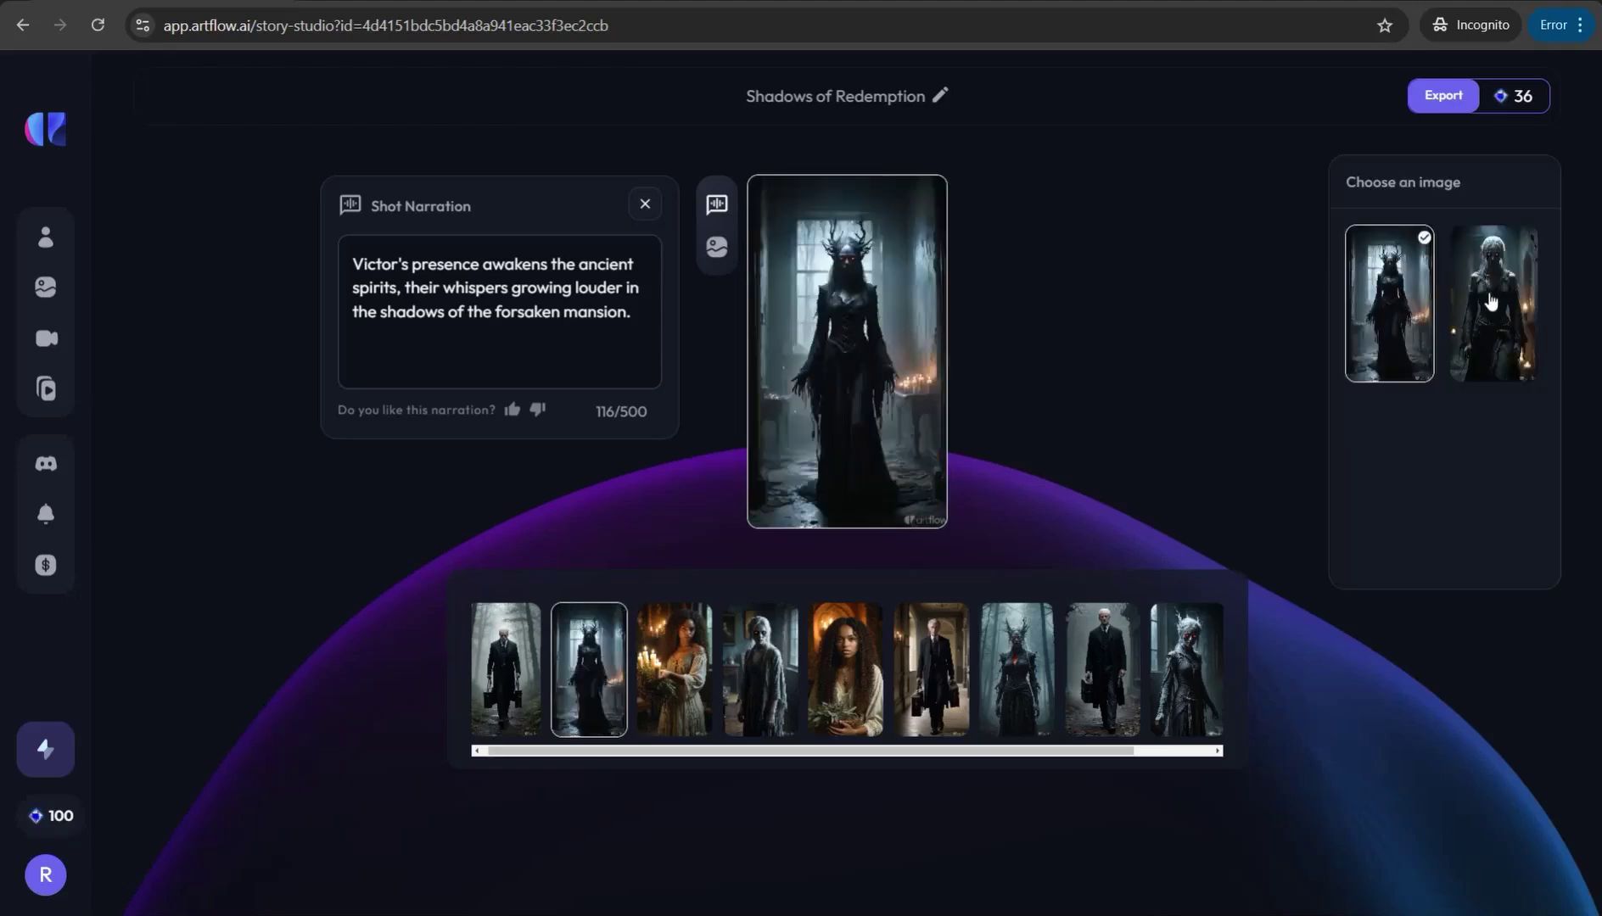
click(1487, 301)
click(1387, 291)
drag(566, 753, 974, 756)
Export Shadows of Redemption, preview it in the gallery, and download the video.
click(1442, 97)
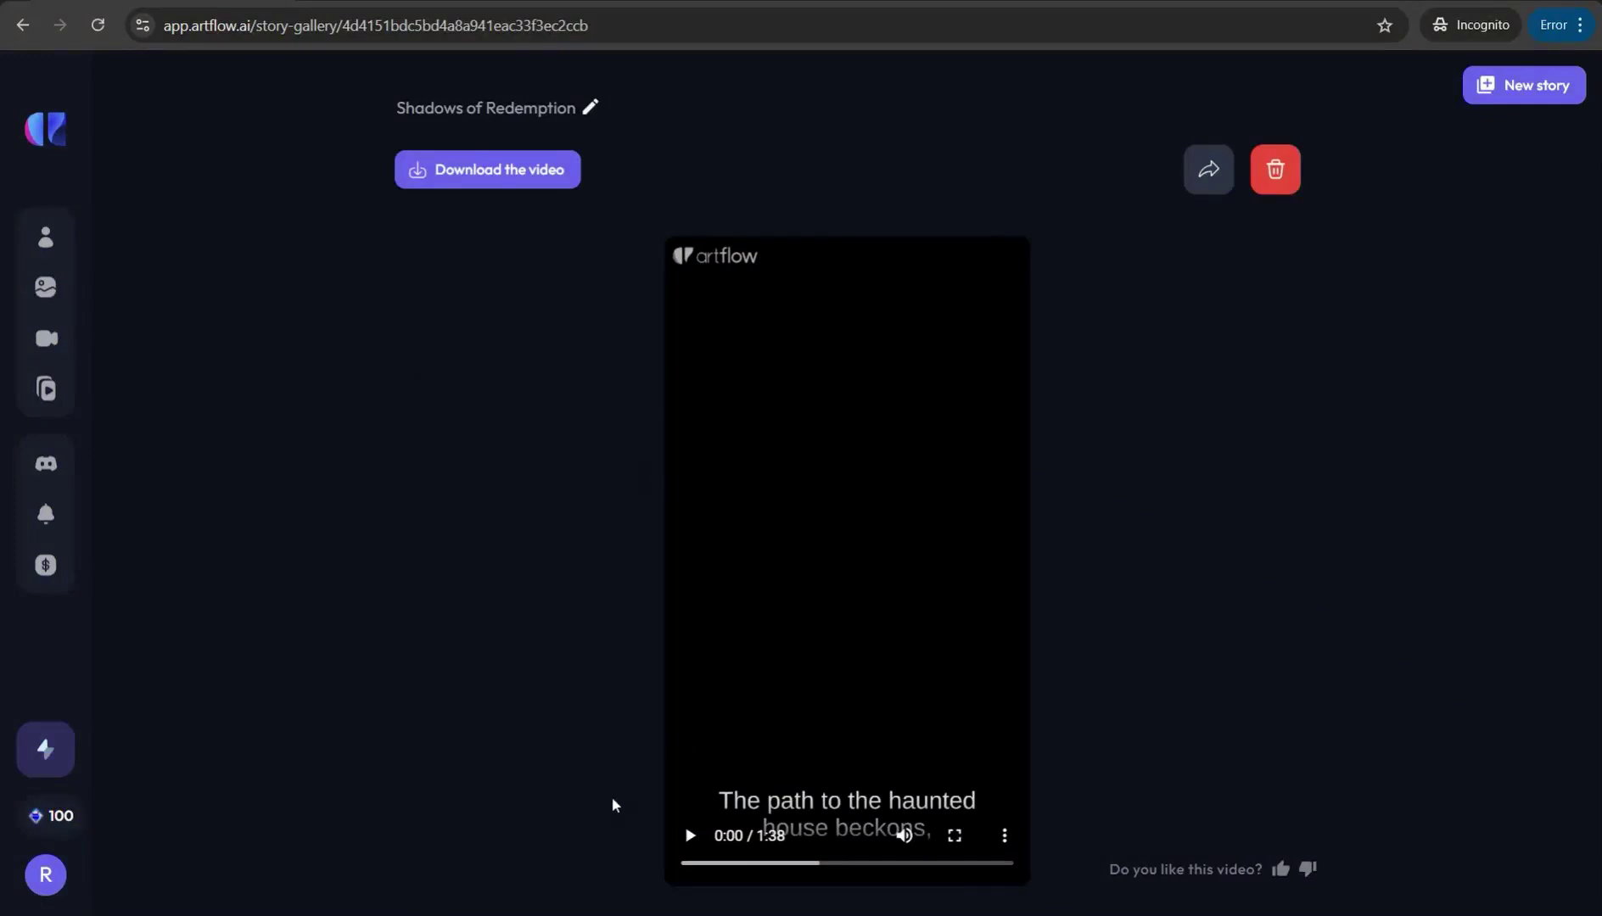
click(690, 847)
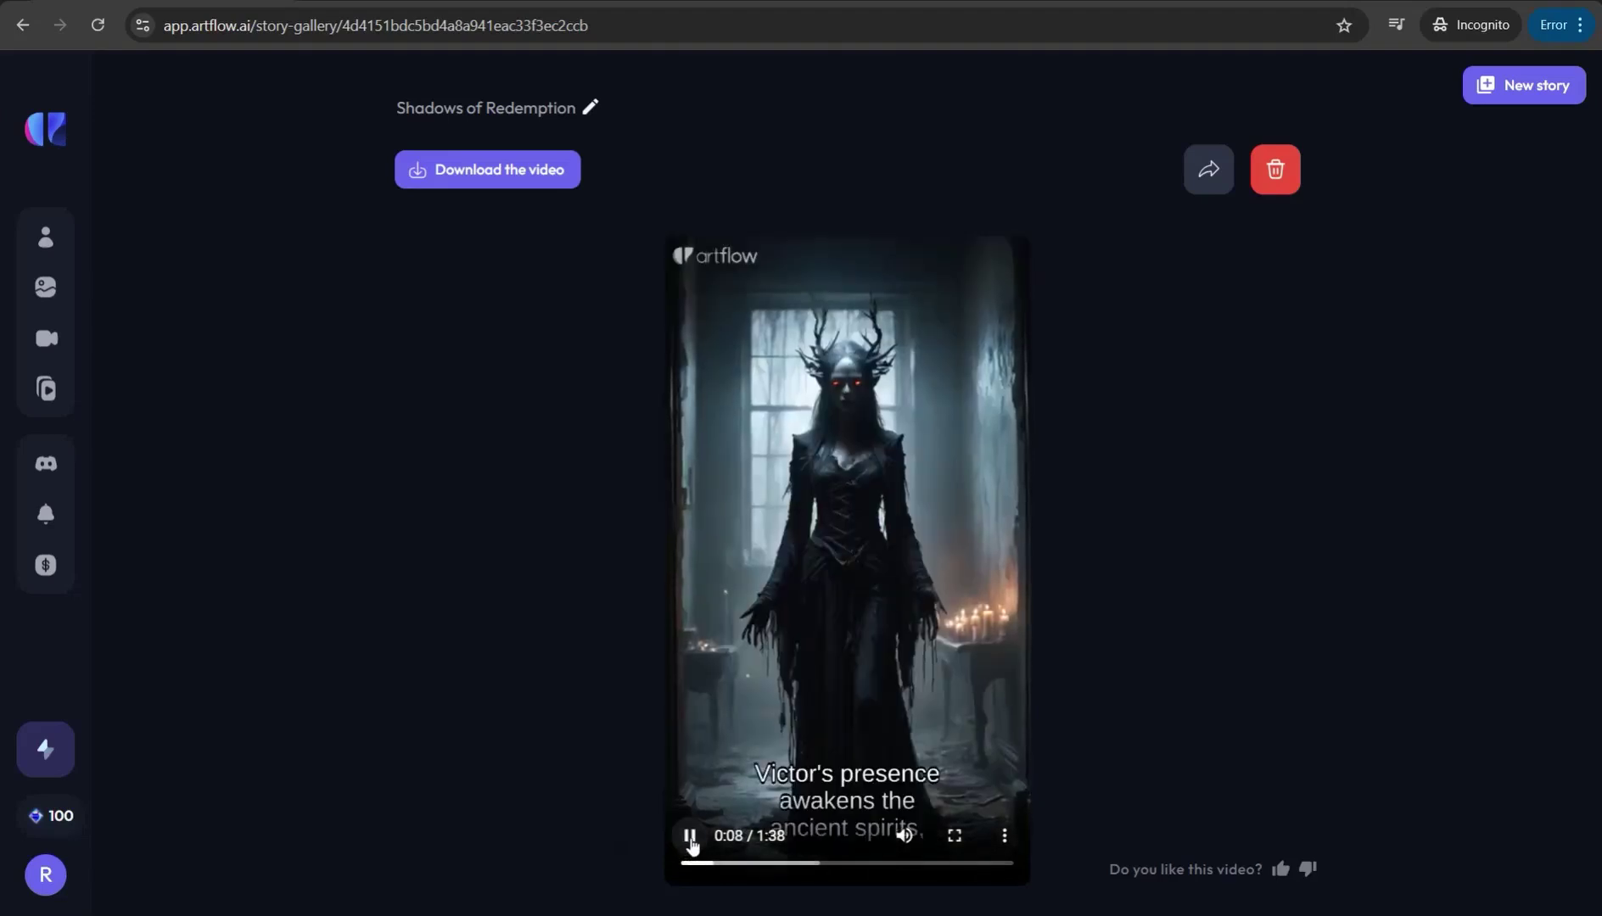
click(691, 841)
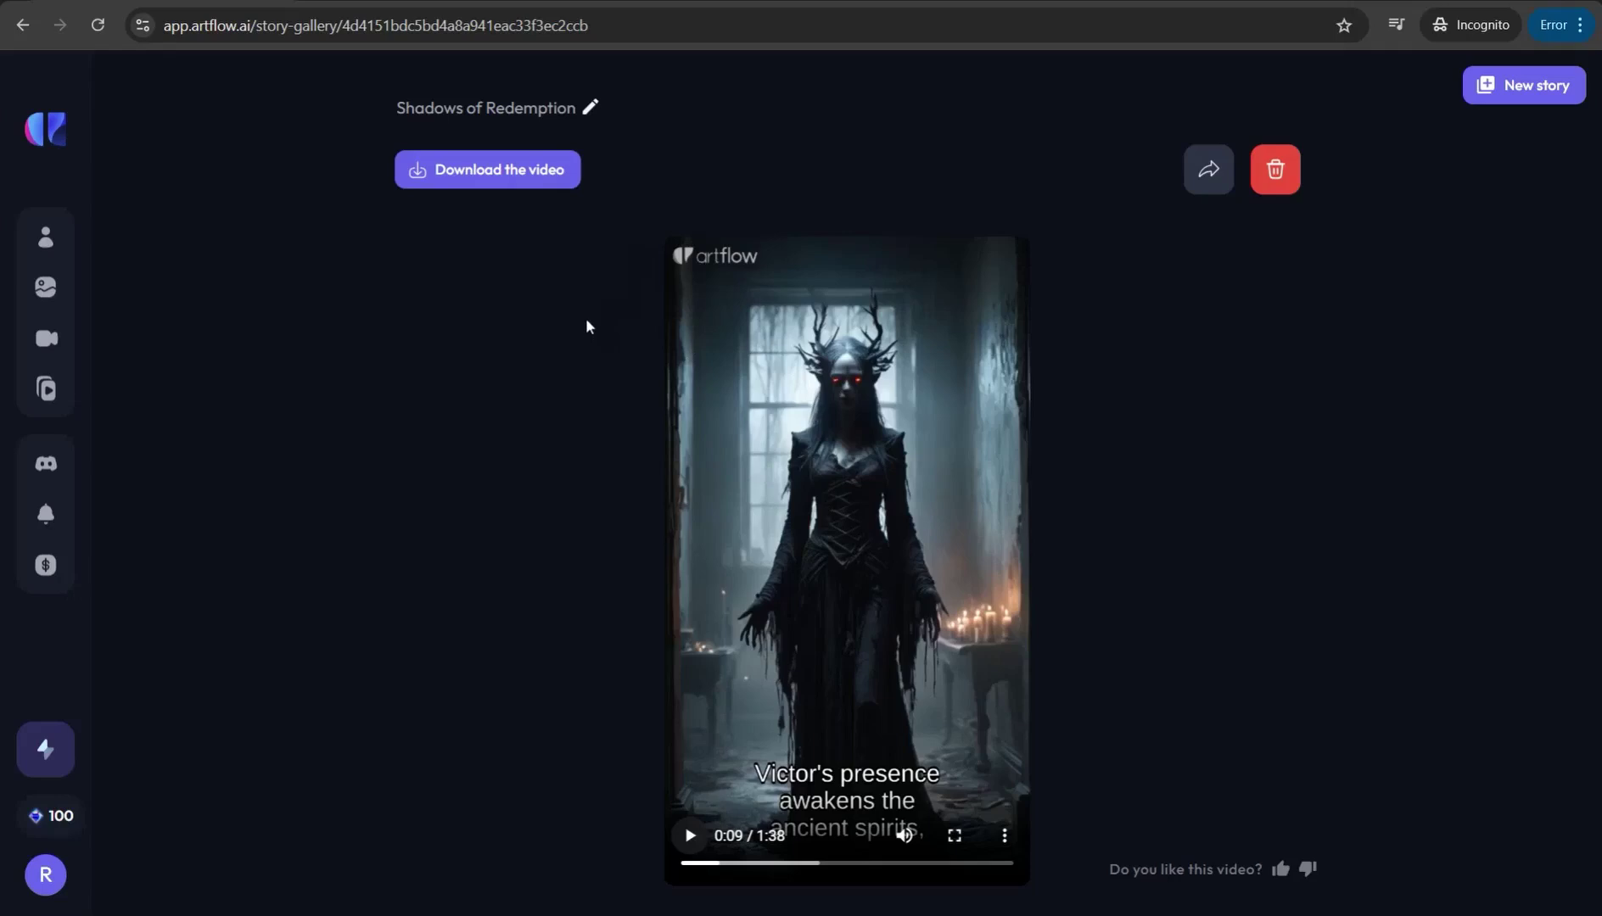
click(465, 187)
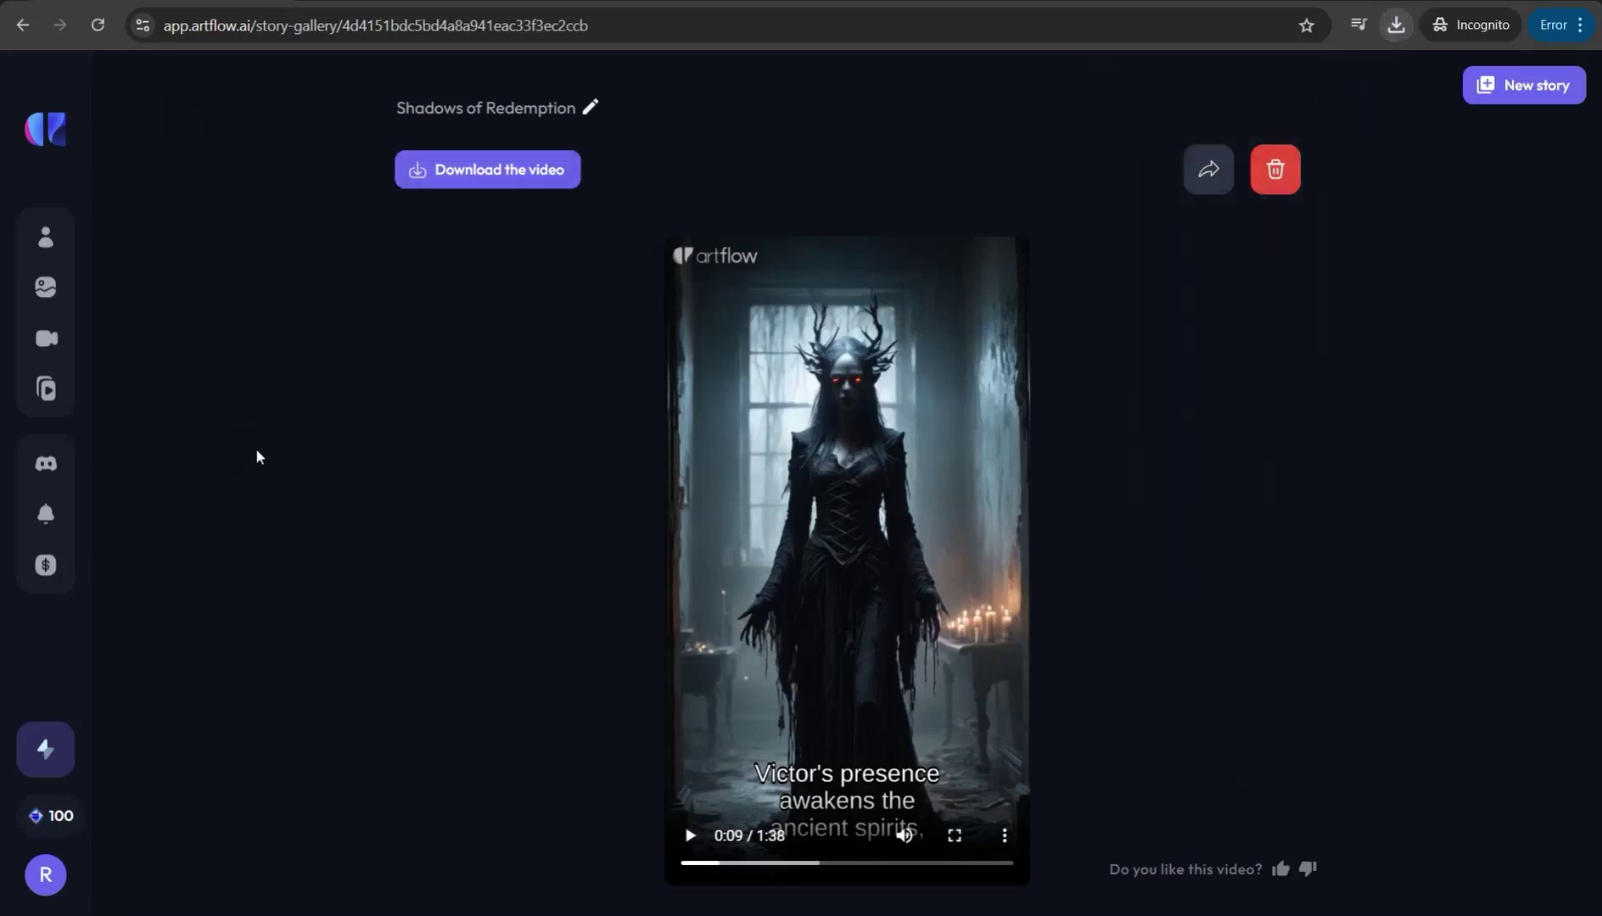
Go to the 123apps website from the pasted address.
click(171, 26)
key(ctrl+v)
key(Return)
Load the video in 123apps Remove Logo tool, mark the artflow logo, and preview it.
click(1160, 273)
mouse_move(227, 75)
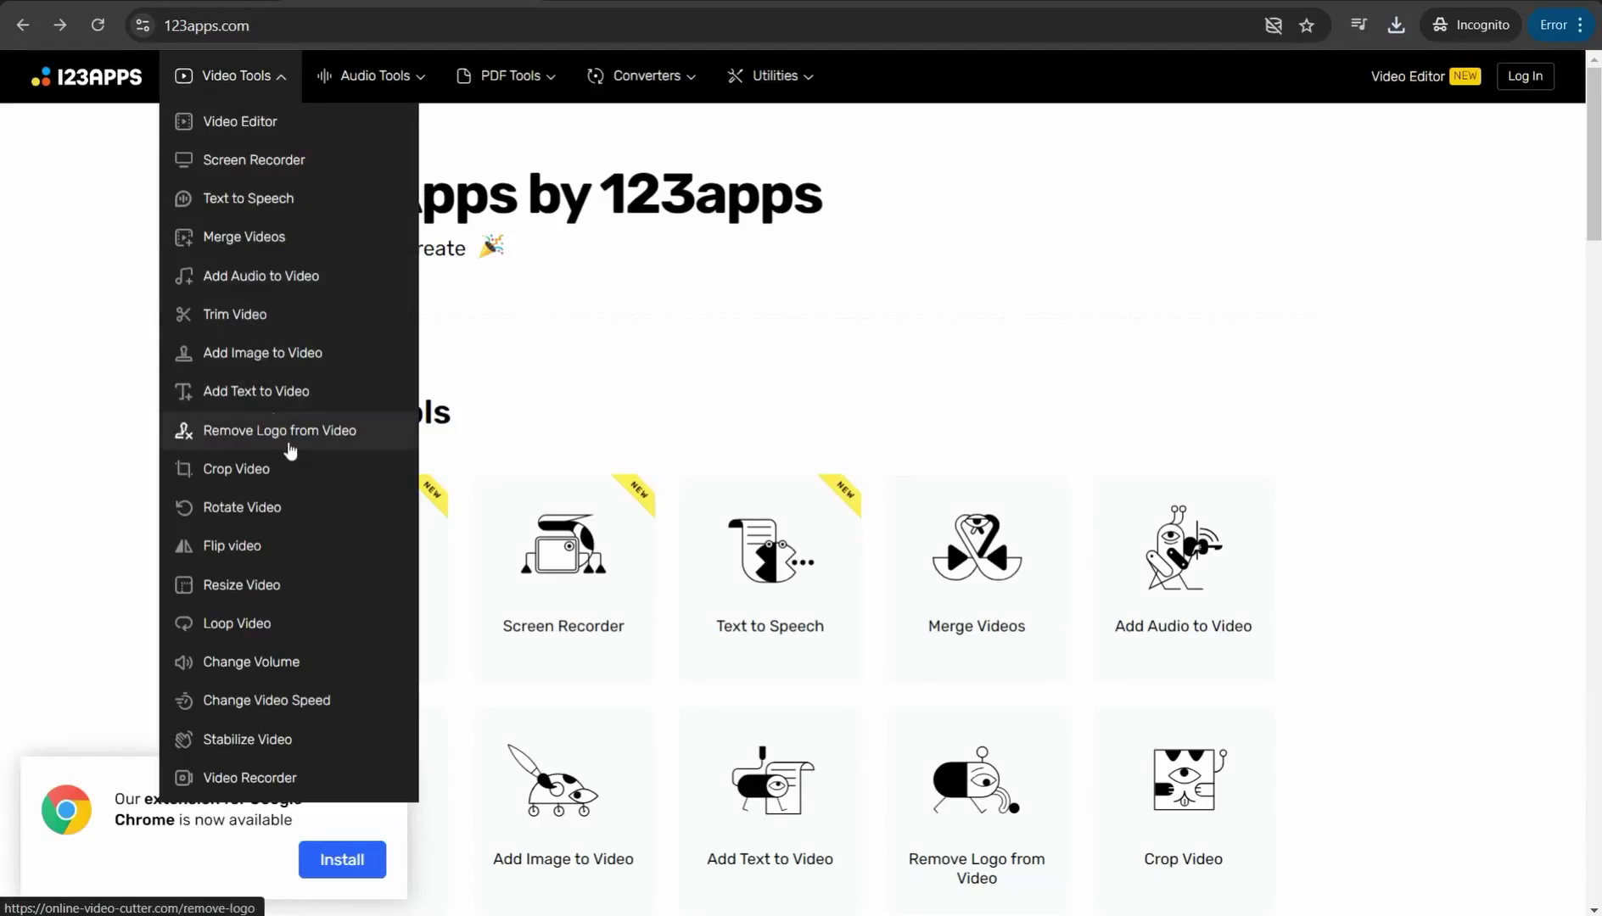
click(283, 439)
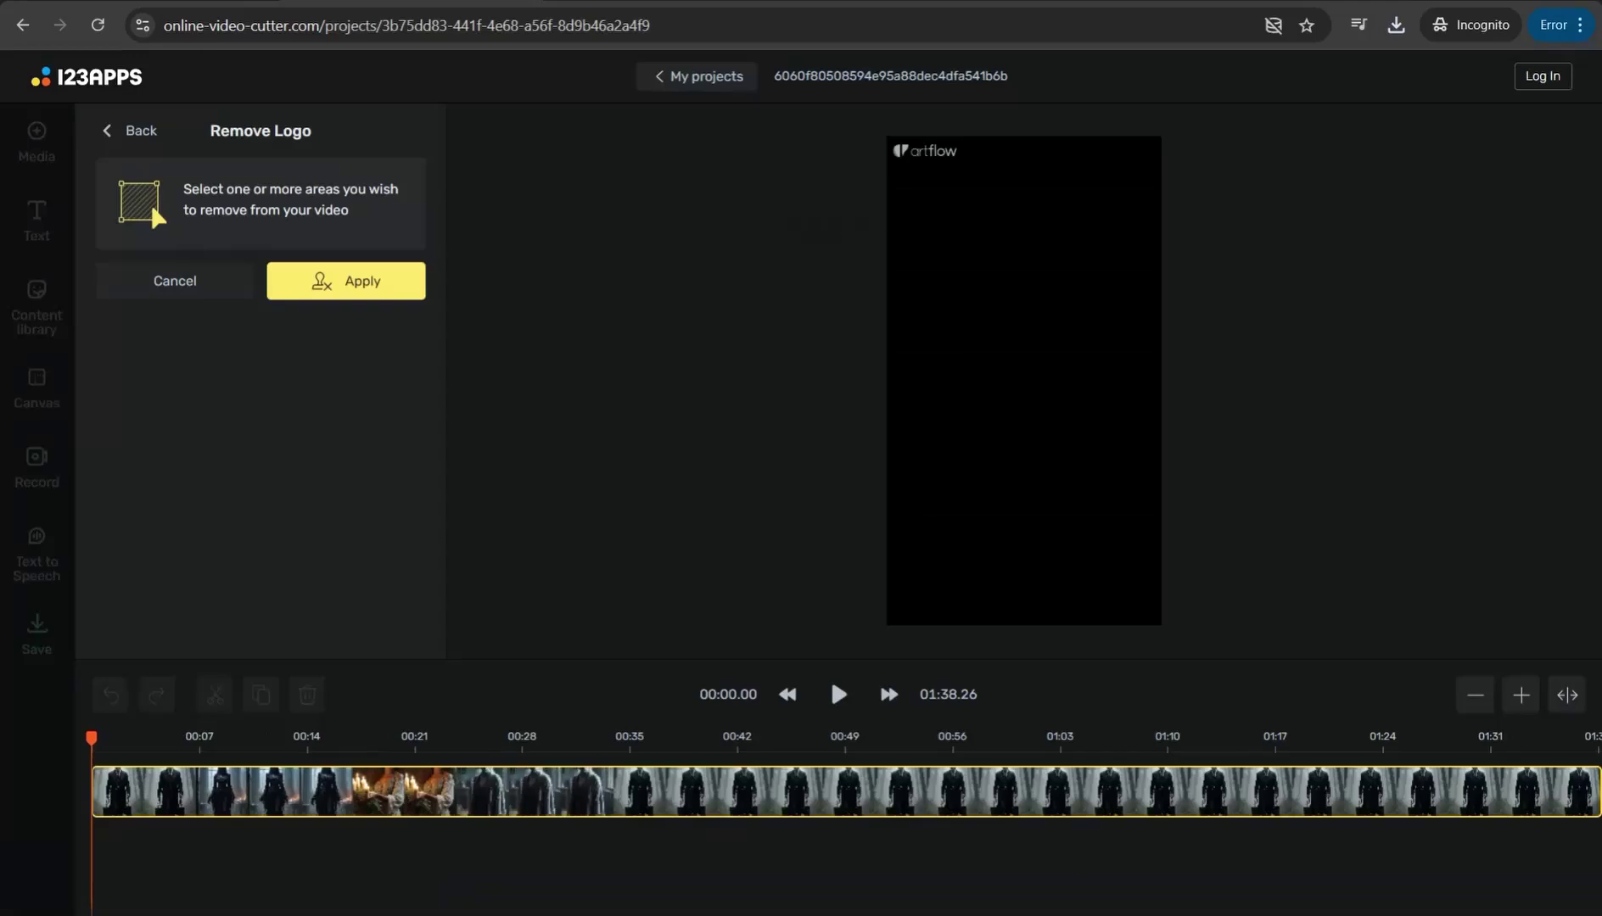
drag(892, 144, 962, 164)
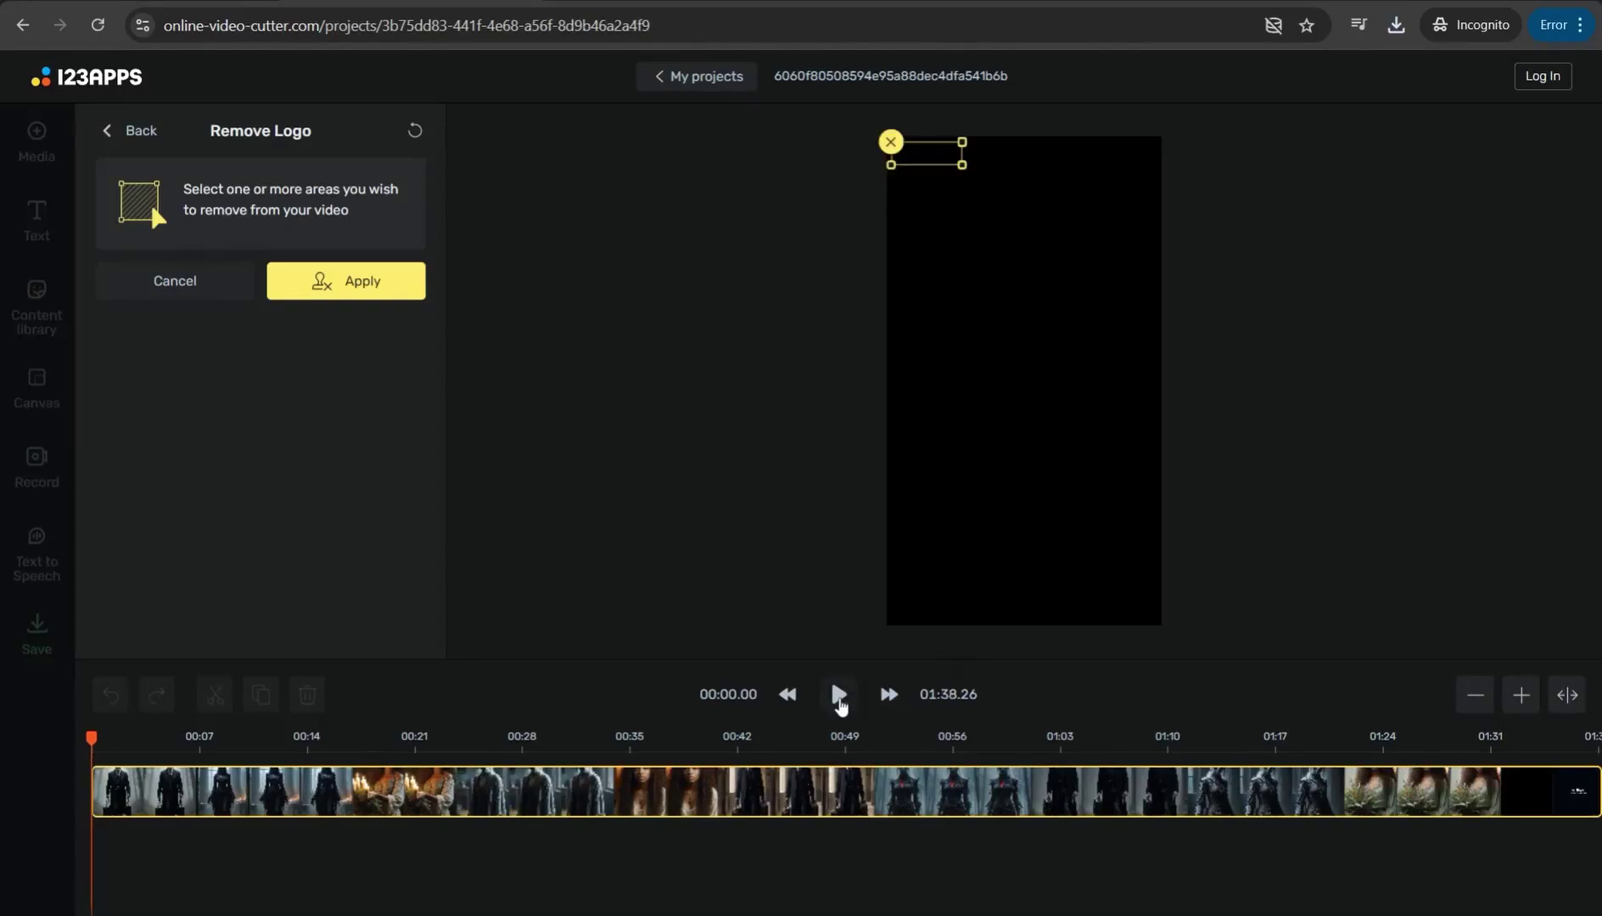
click(837, 698)
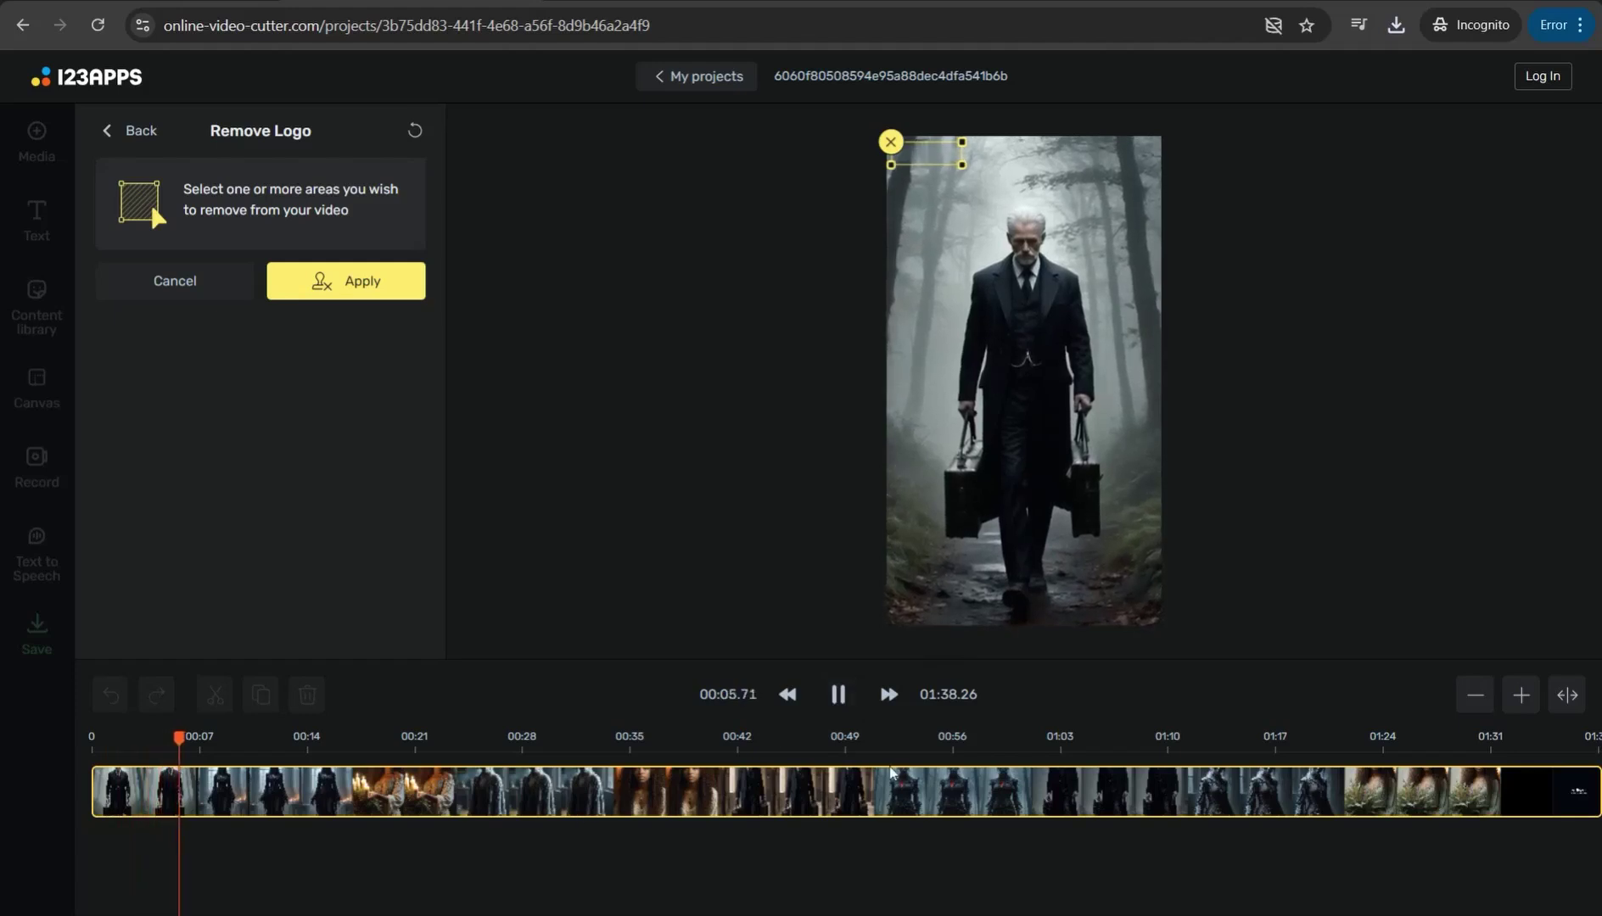
click(839, 698)
Apply the logo removal and save the result as an 8.5 MB MP4 download.
click(334, 283)
click(38, 635)
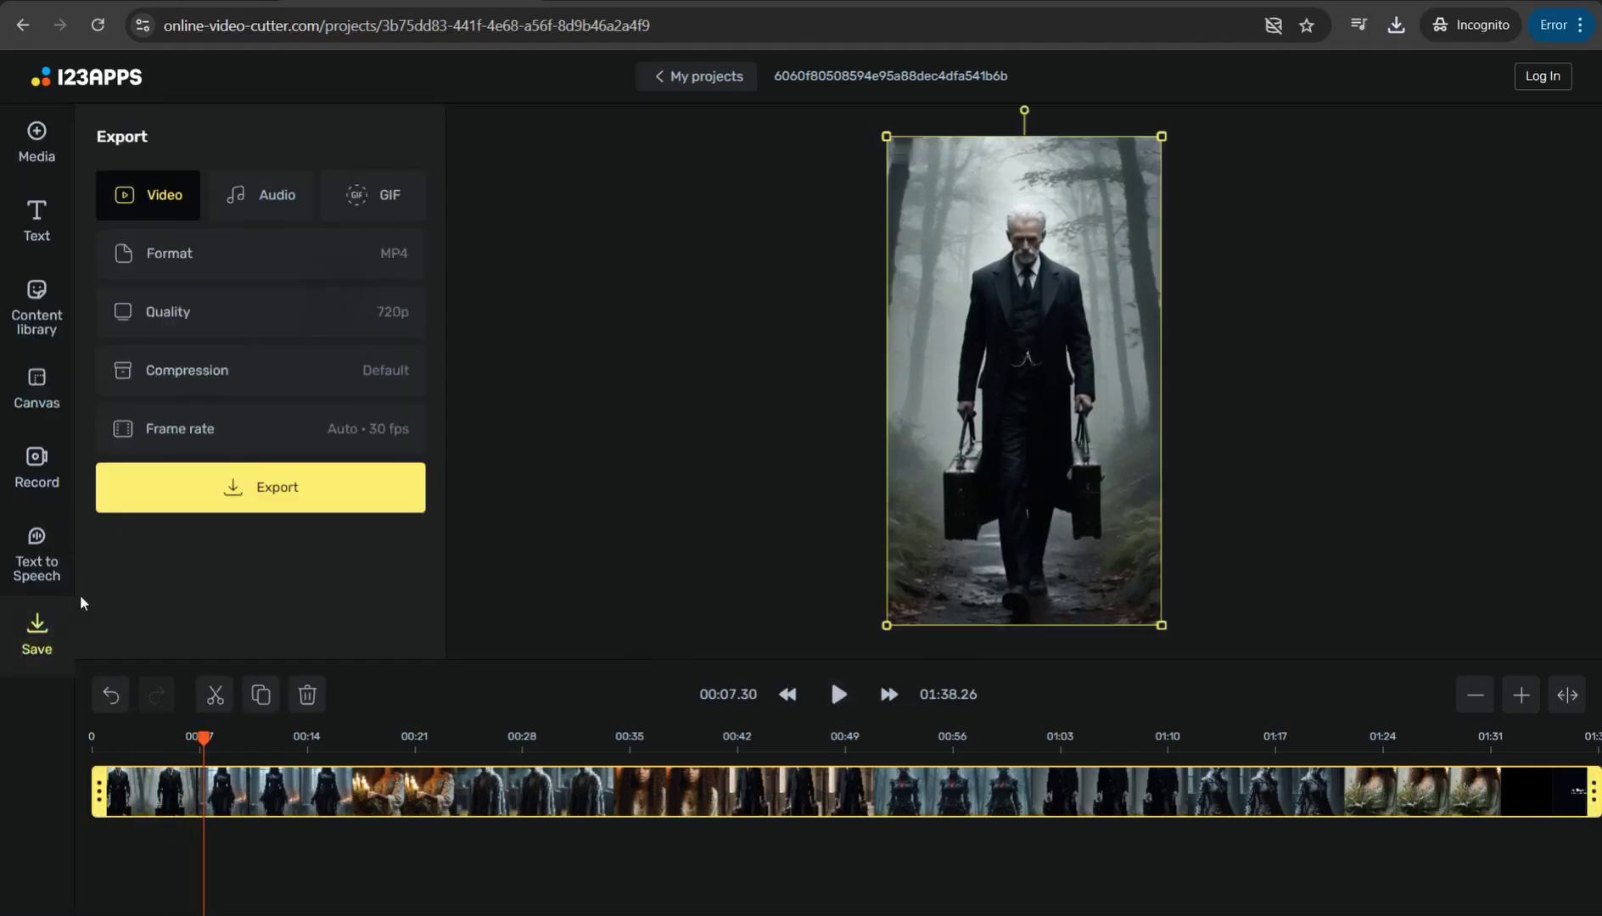
click(233, 489)
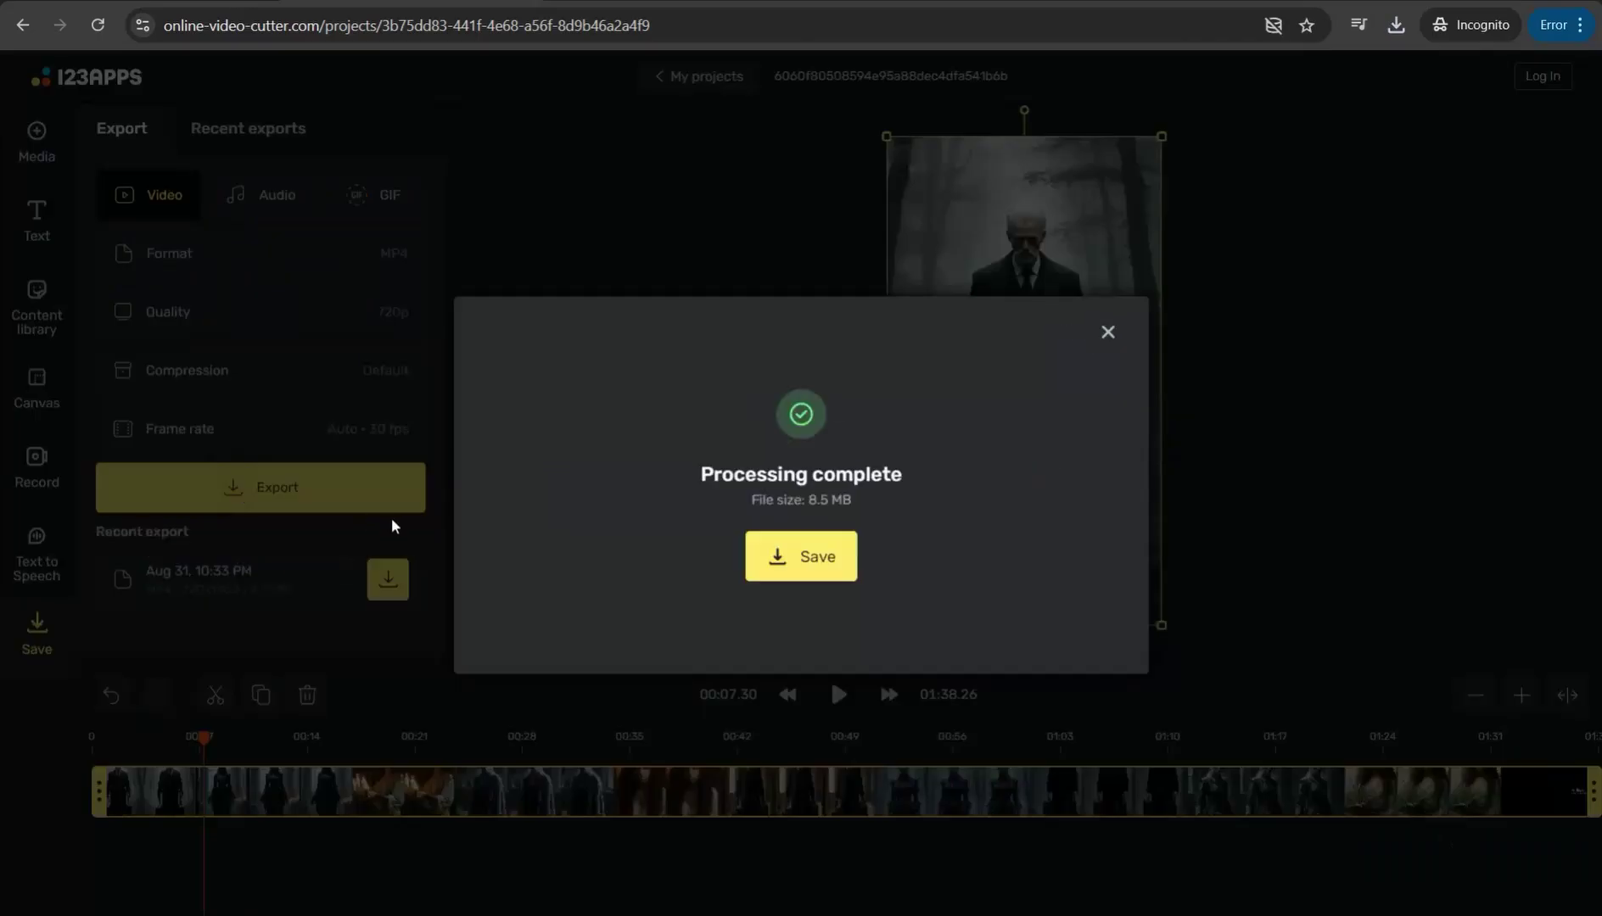
click(826, 561)
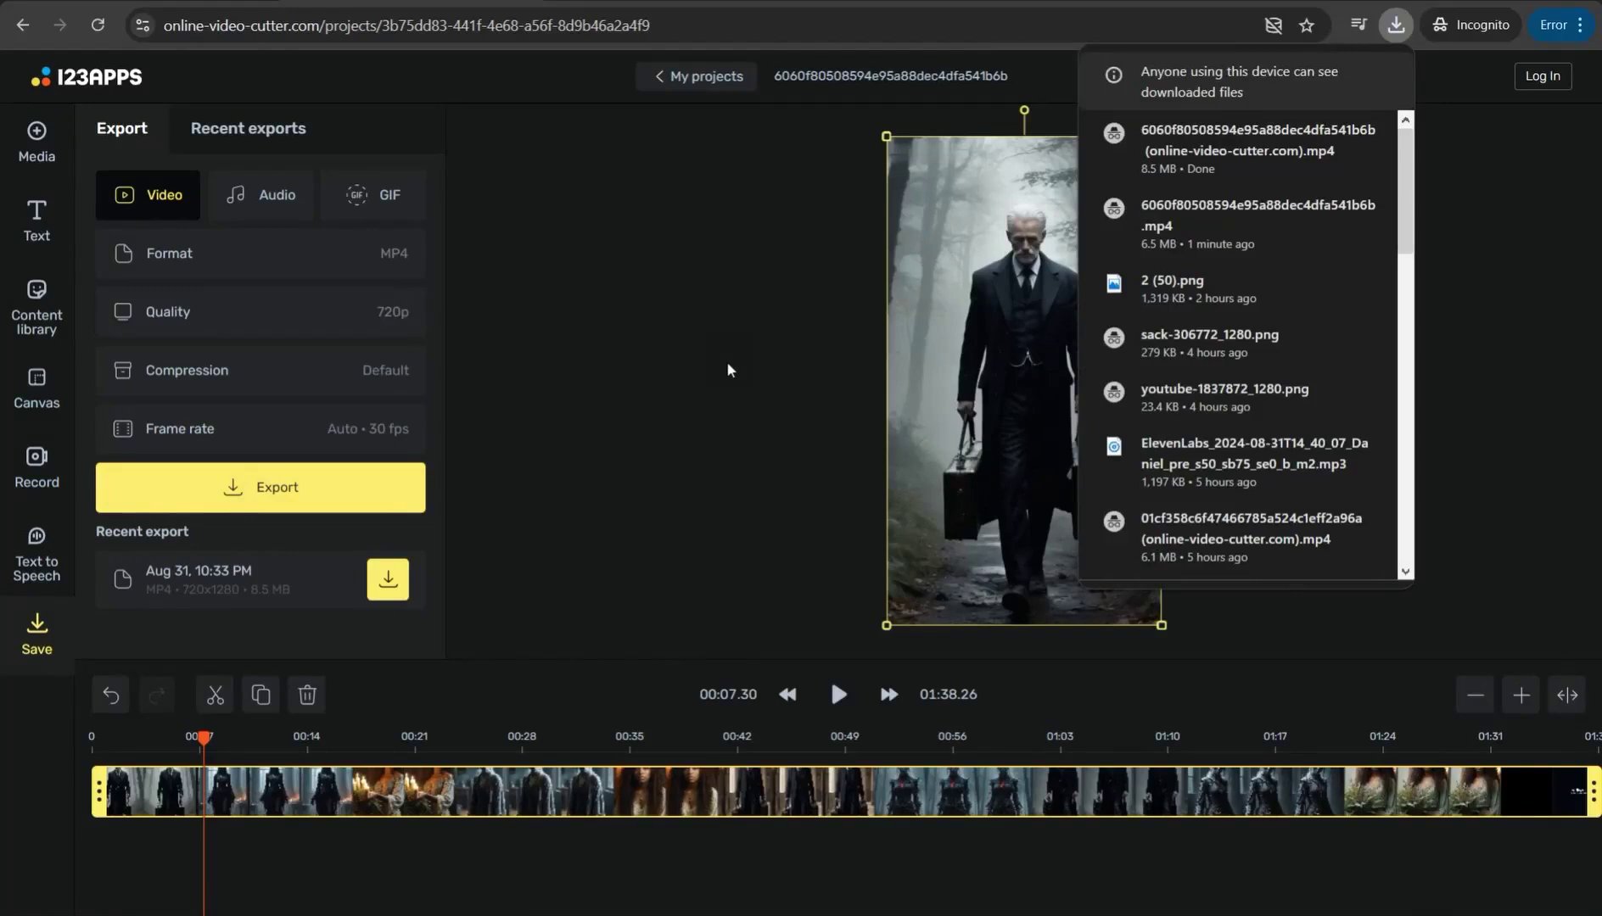
Select and copy all eight Victor Blackwood story paragraphs in Word.
click(488, 833)
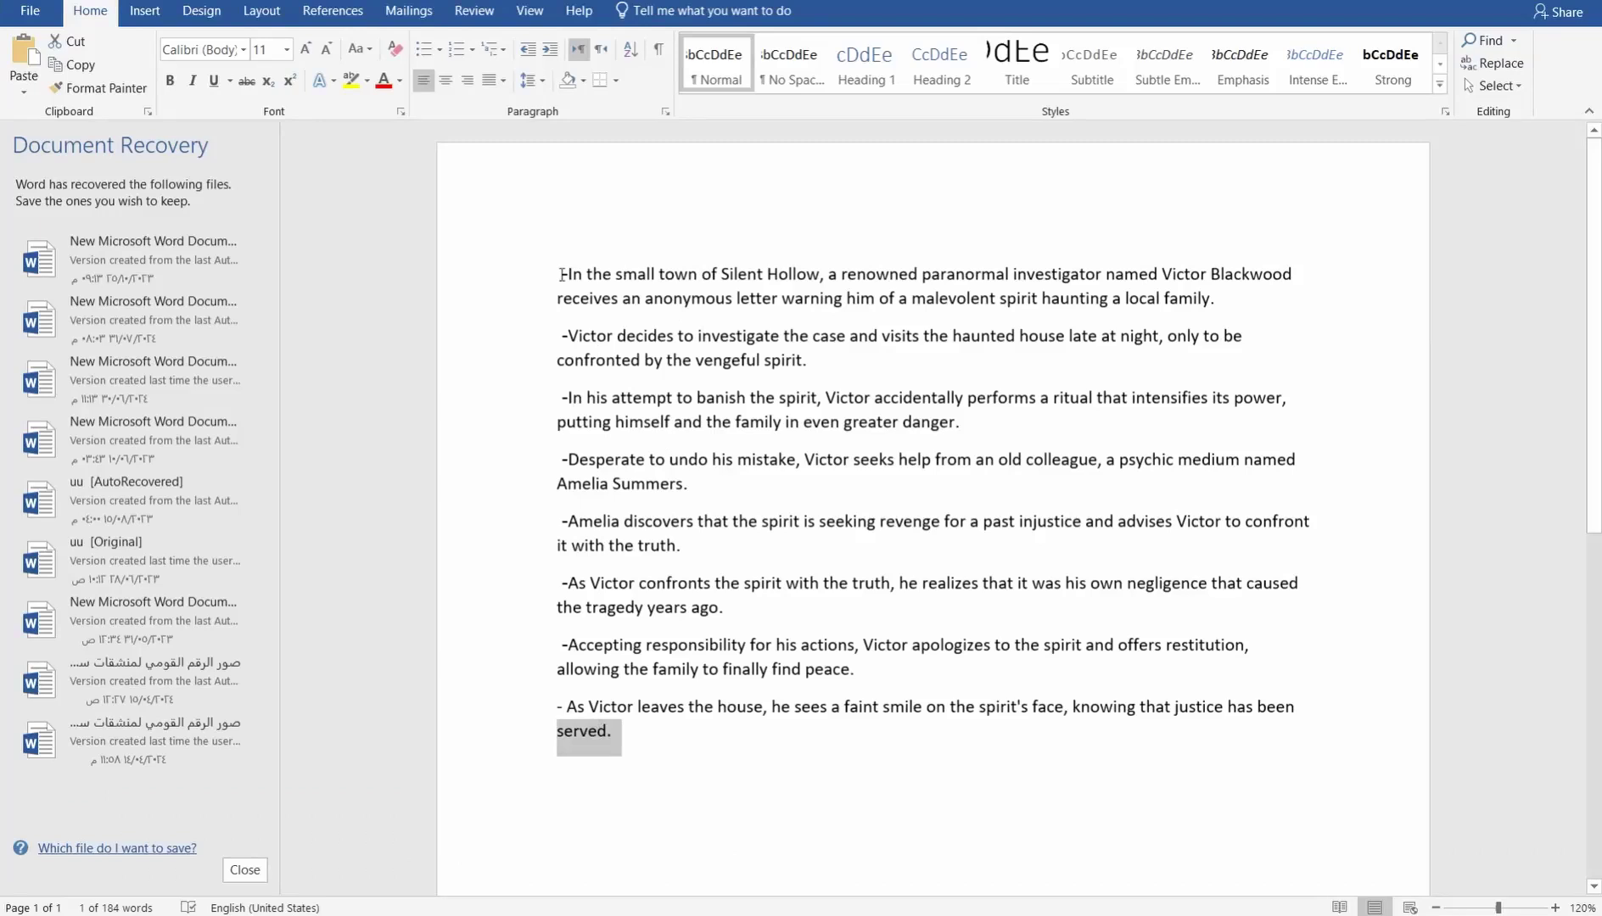
drag(562, 274, 673, 730)
right_click(672, 730)
click(687, 436)
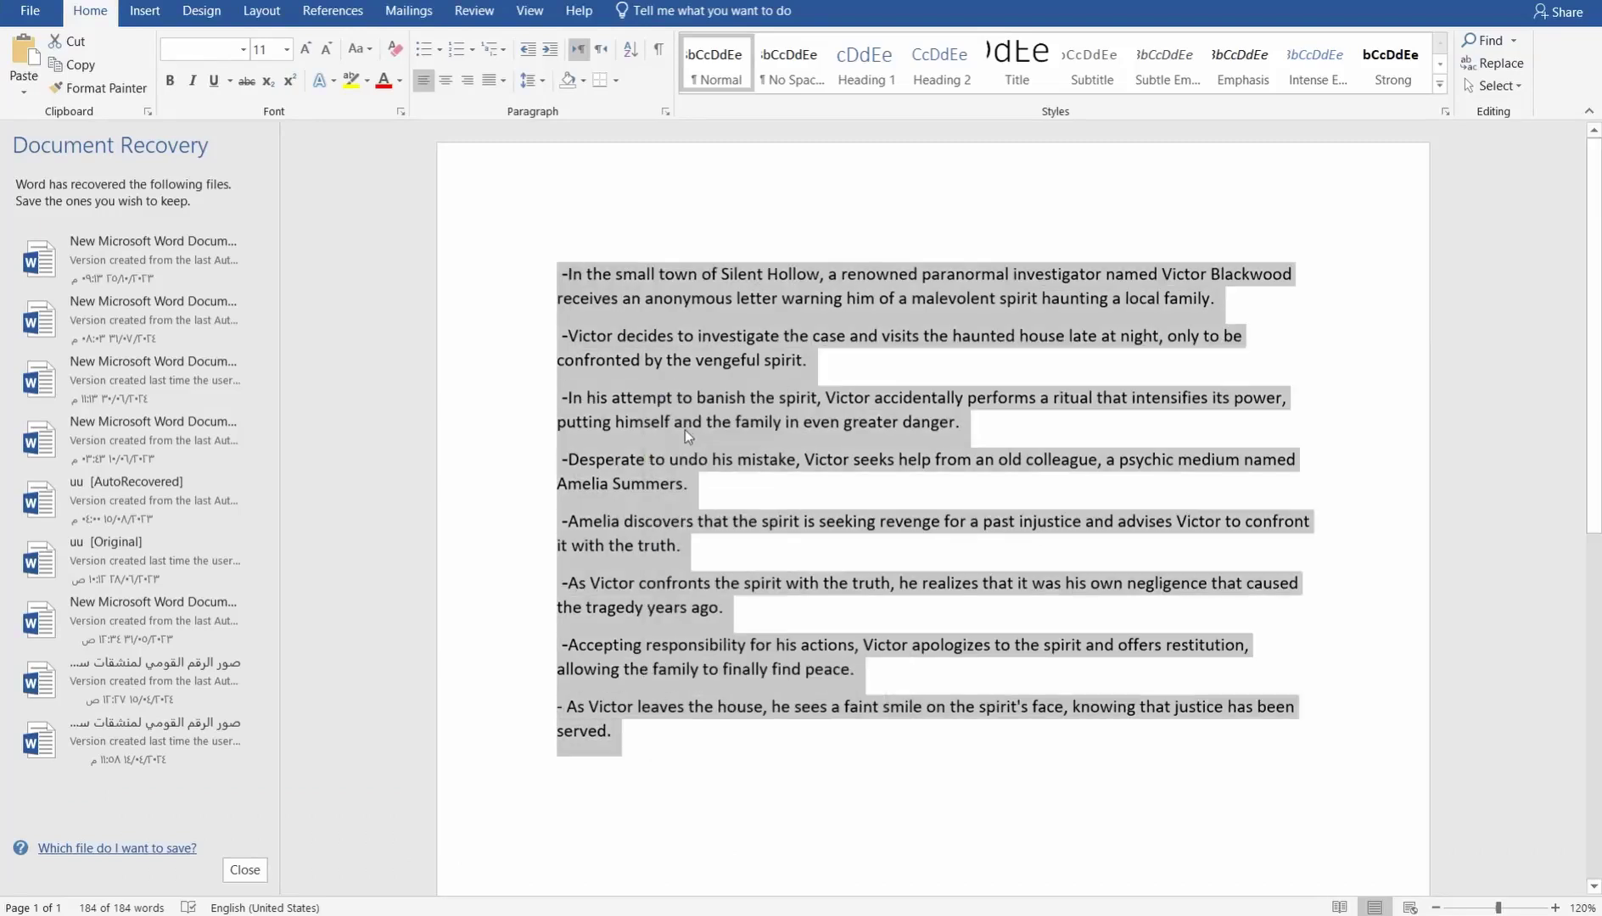
click(288, 915)
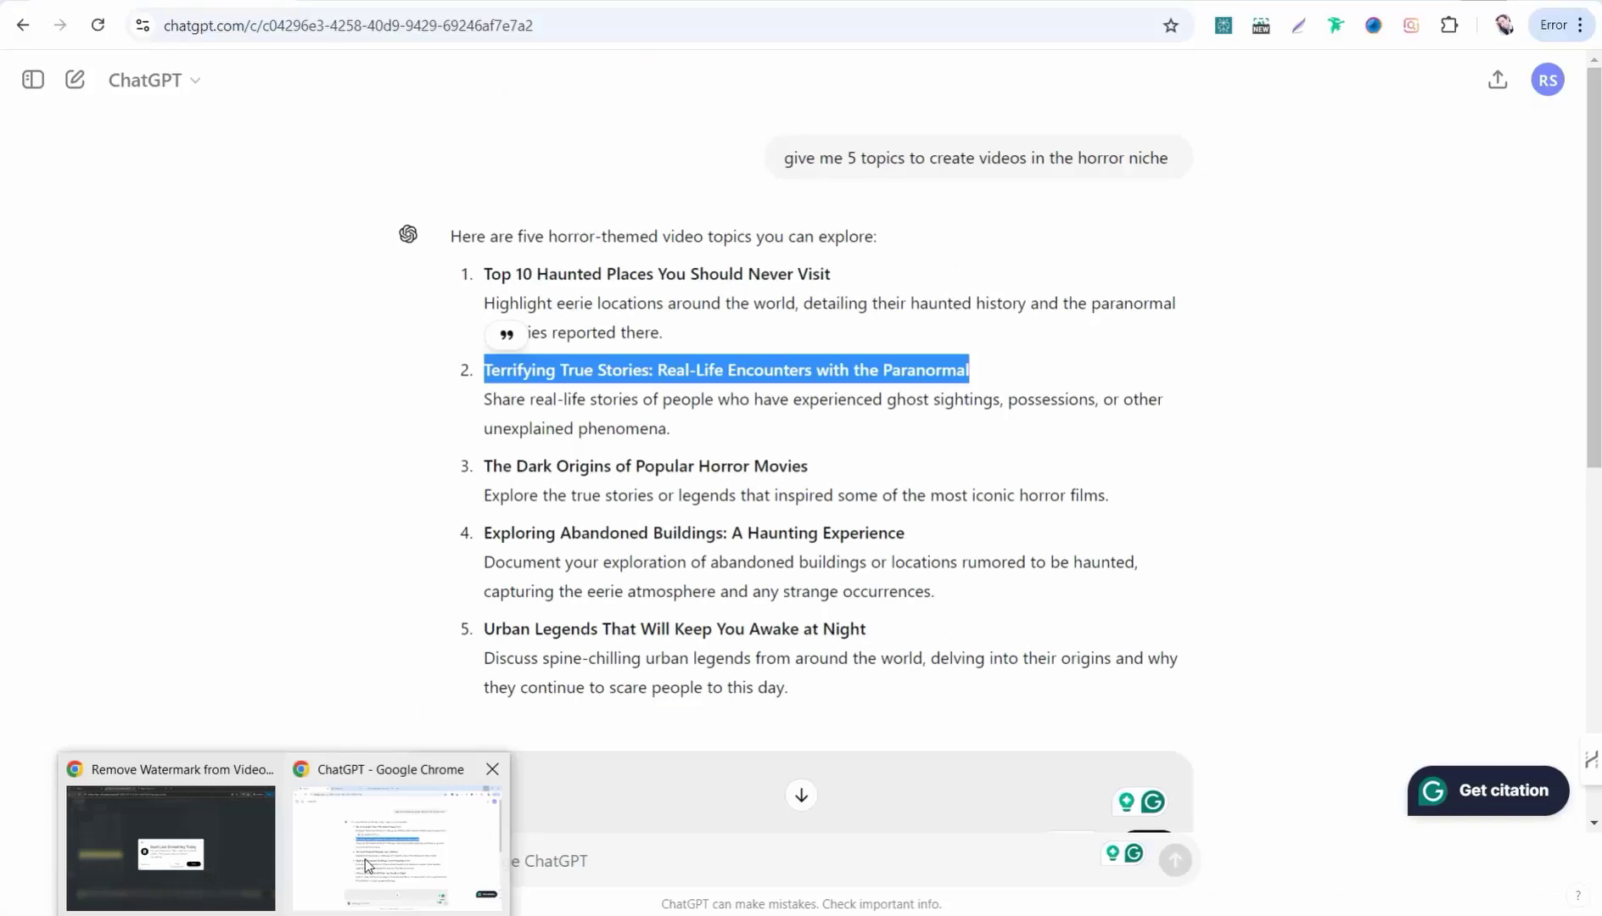
Ask a new ChatGPT chat to translate the pasted story into French, then bring up copy options.
click(368, 866)
mouse_move(752, 676)
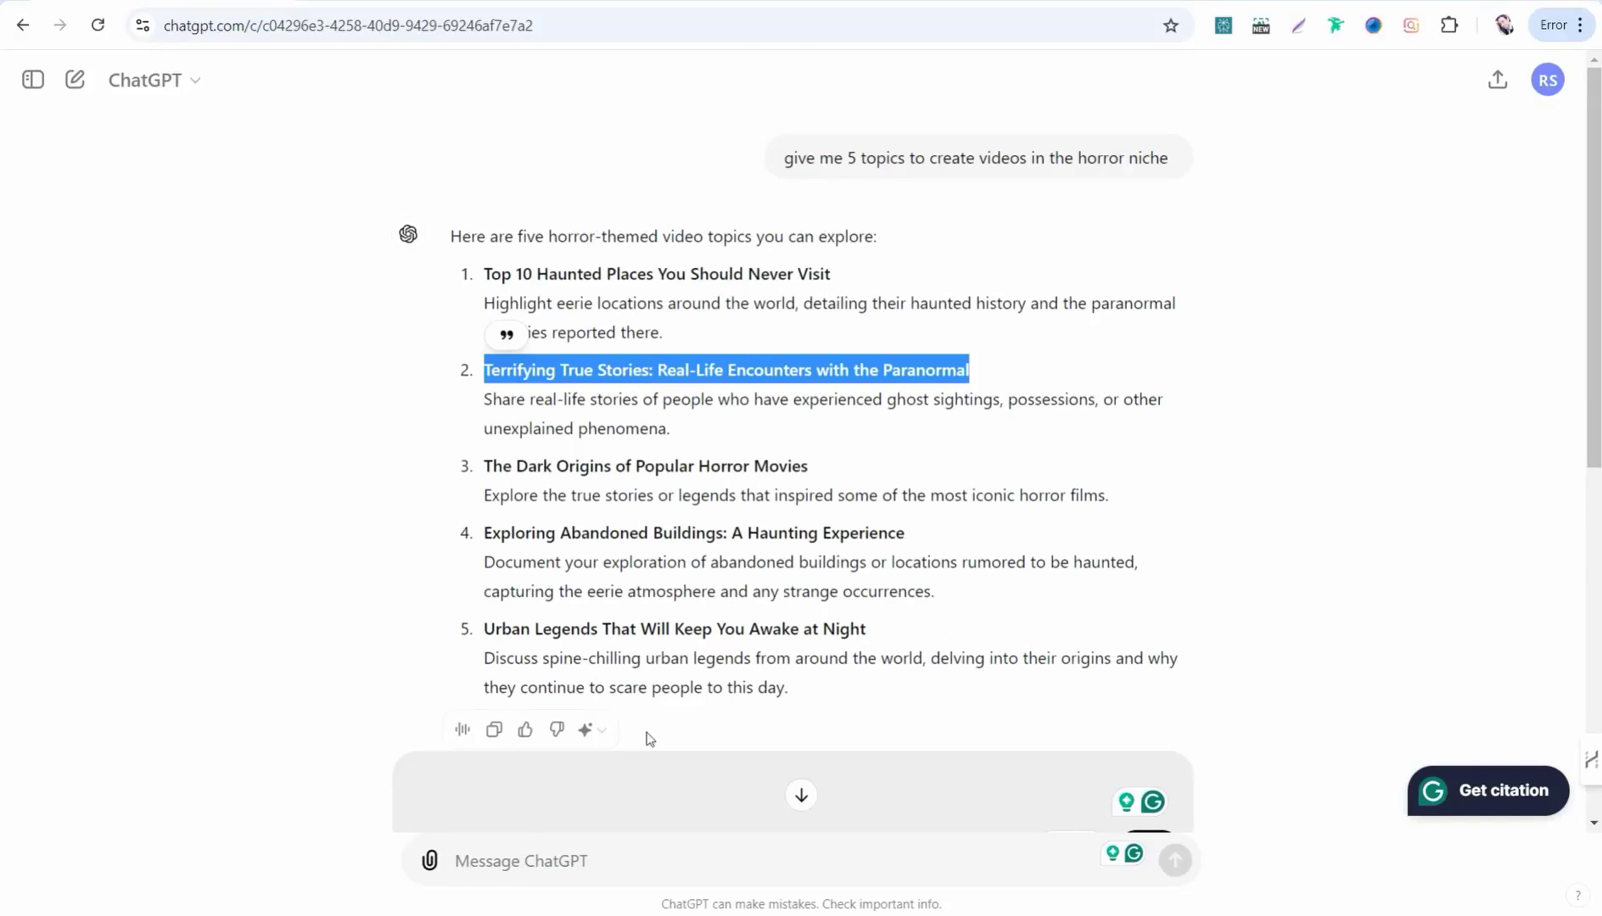
scroll(648, 741, down, 1)
click(75, 81)
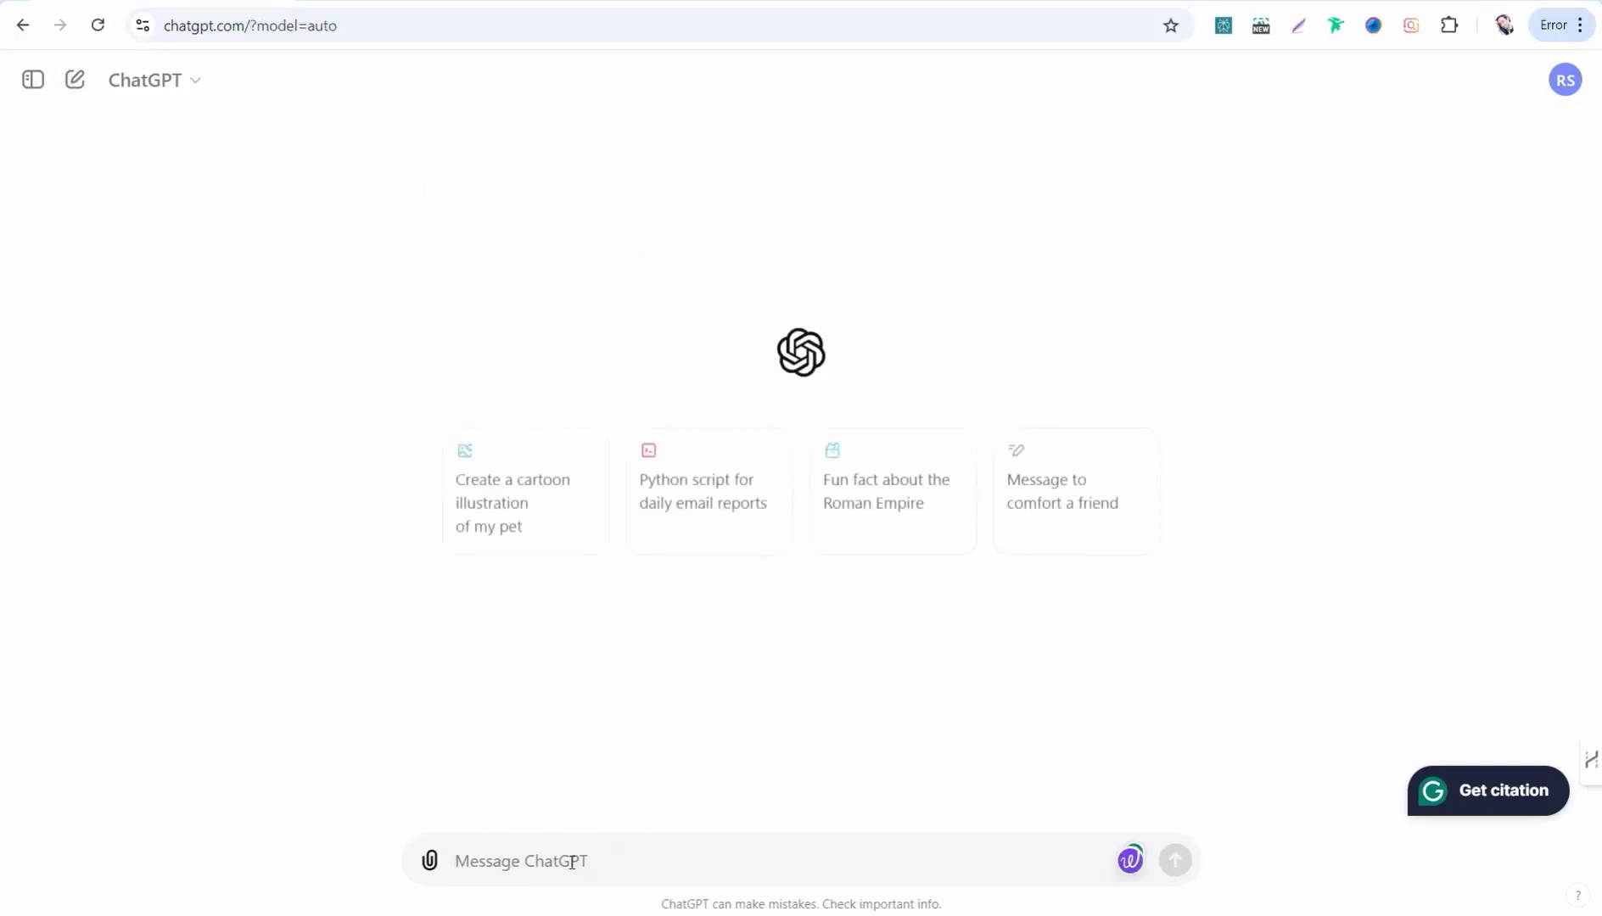
text(translate this text in french ,)
key(ctrl+v)
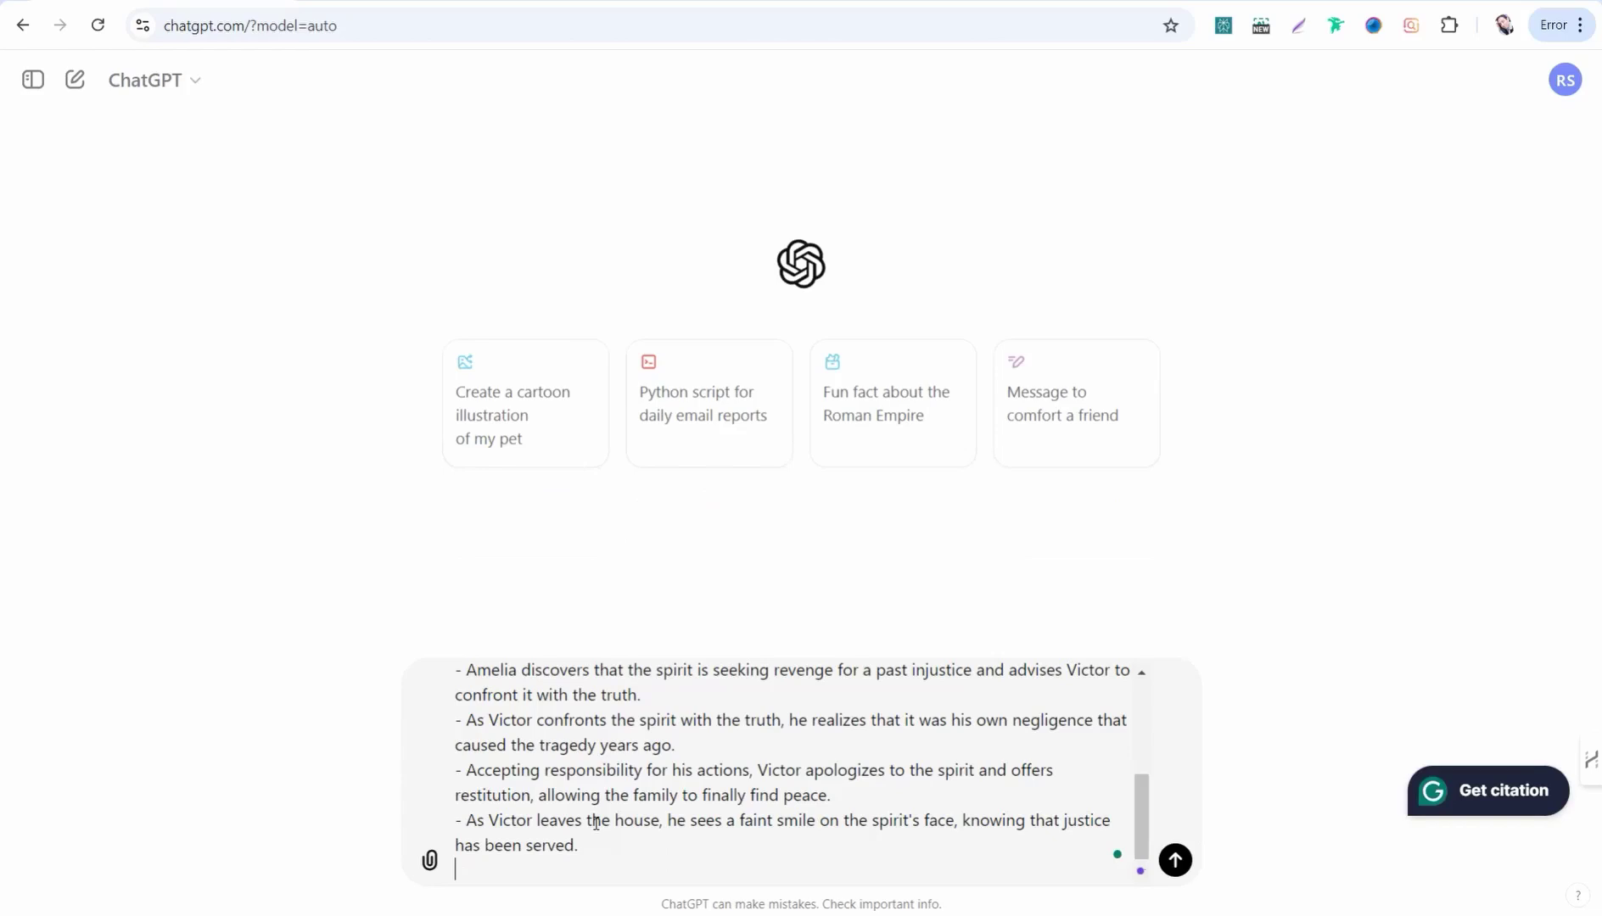
key(Return)
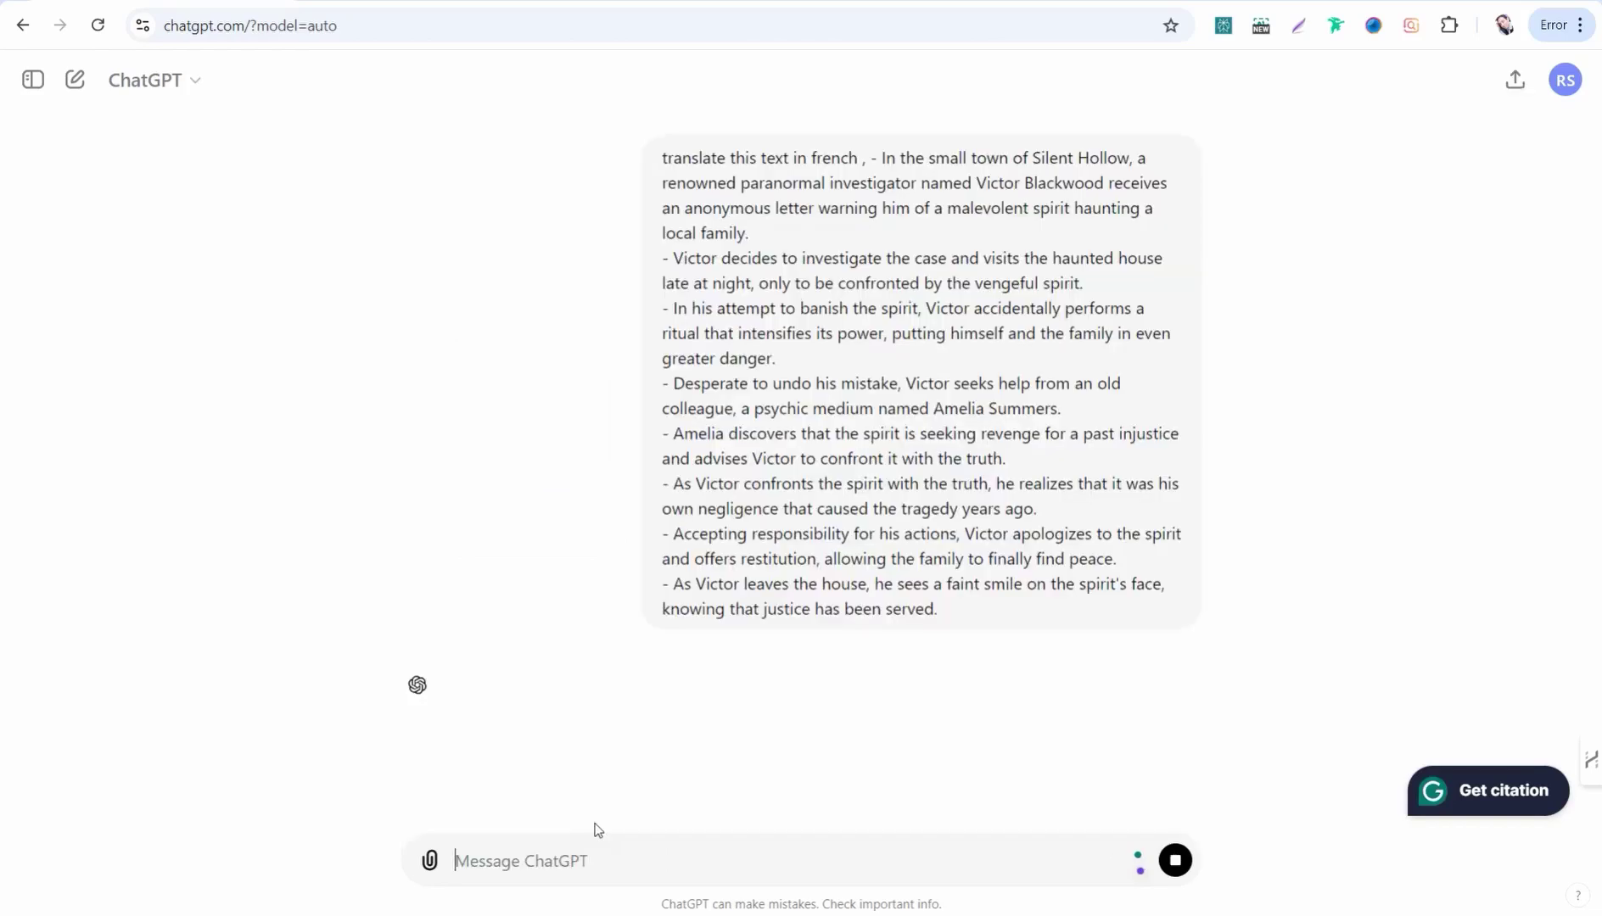
mouse_move(483, 171)
mouse_down()
mouse_move(655, 470)
mouse_move(663, 697)
mouse_move(679, 692)
mouse_up()
right_click(665, 670)
Copy the French translation of the story from ChatGPT.
click(724, 205)
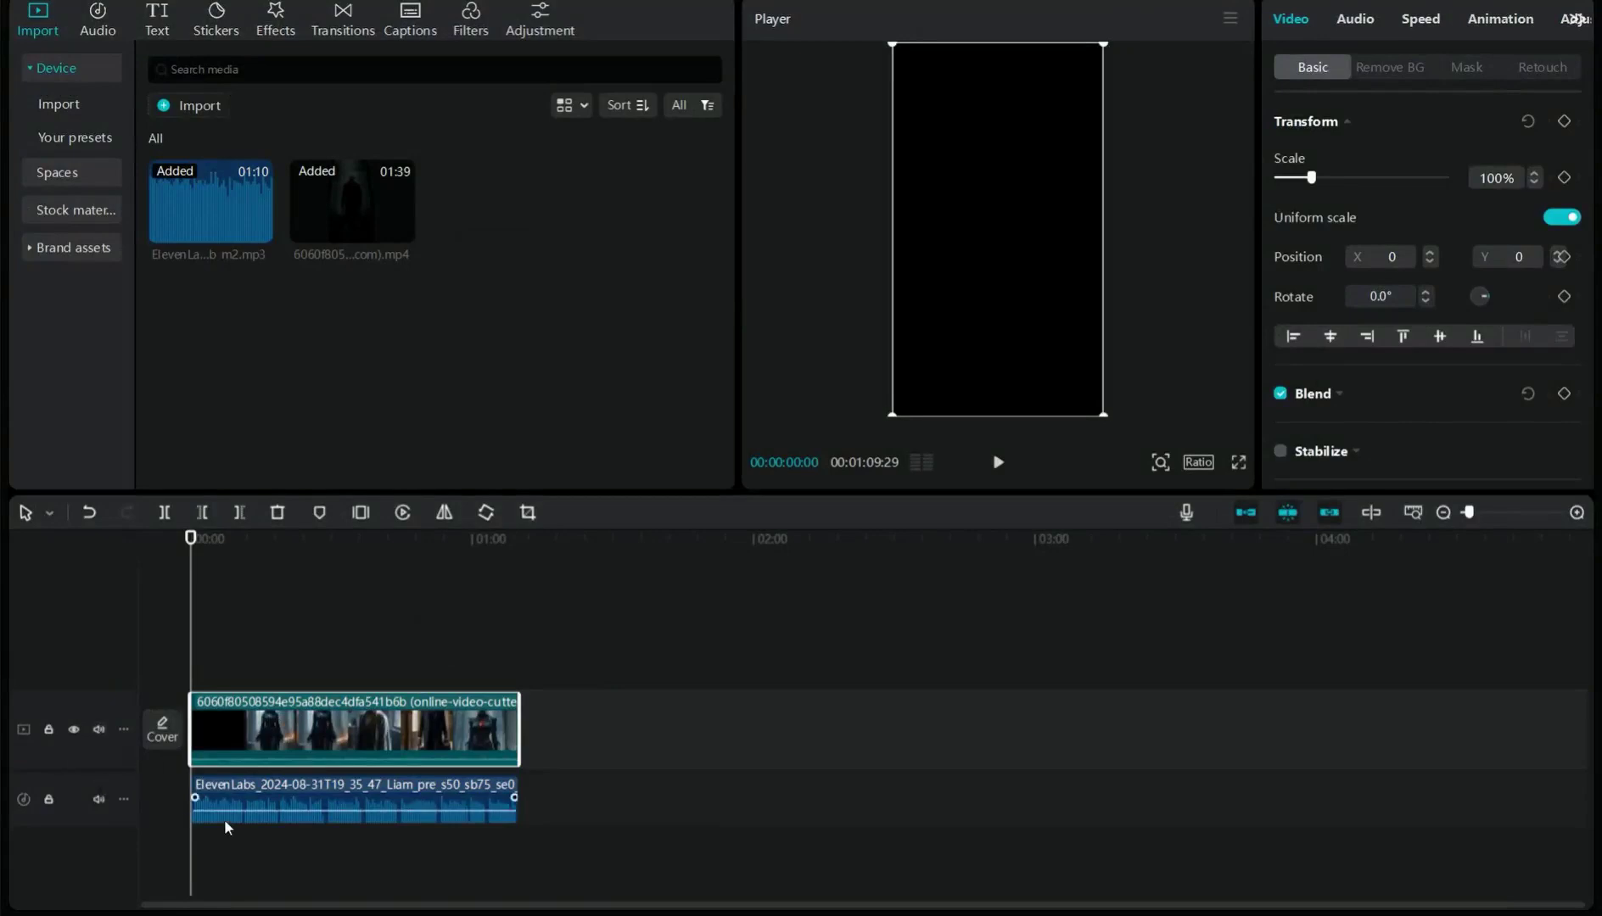
Mute the story clip's original audio and briefly preview it with the ElevenLabs narration.
mouse_move(242, 807)
click(98, 730)
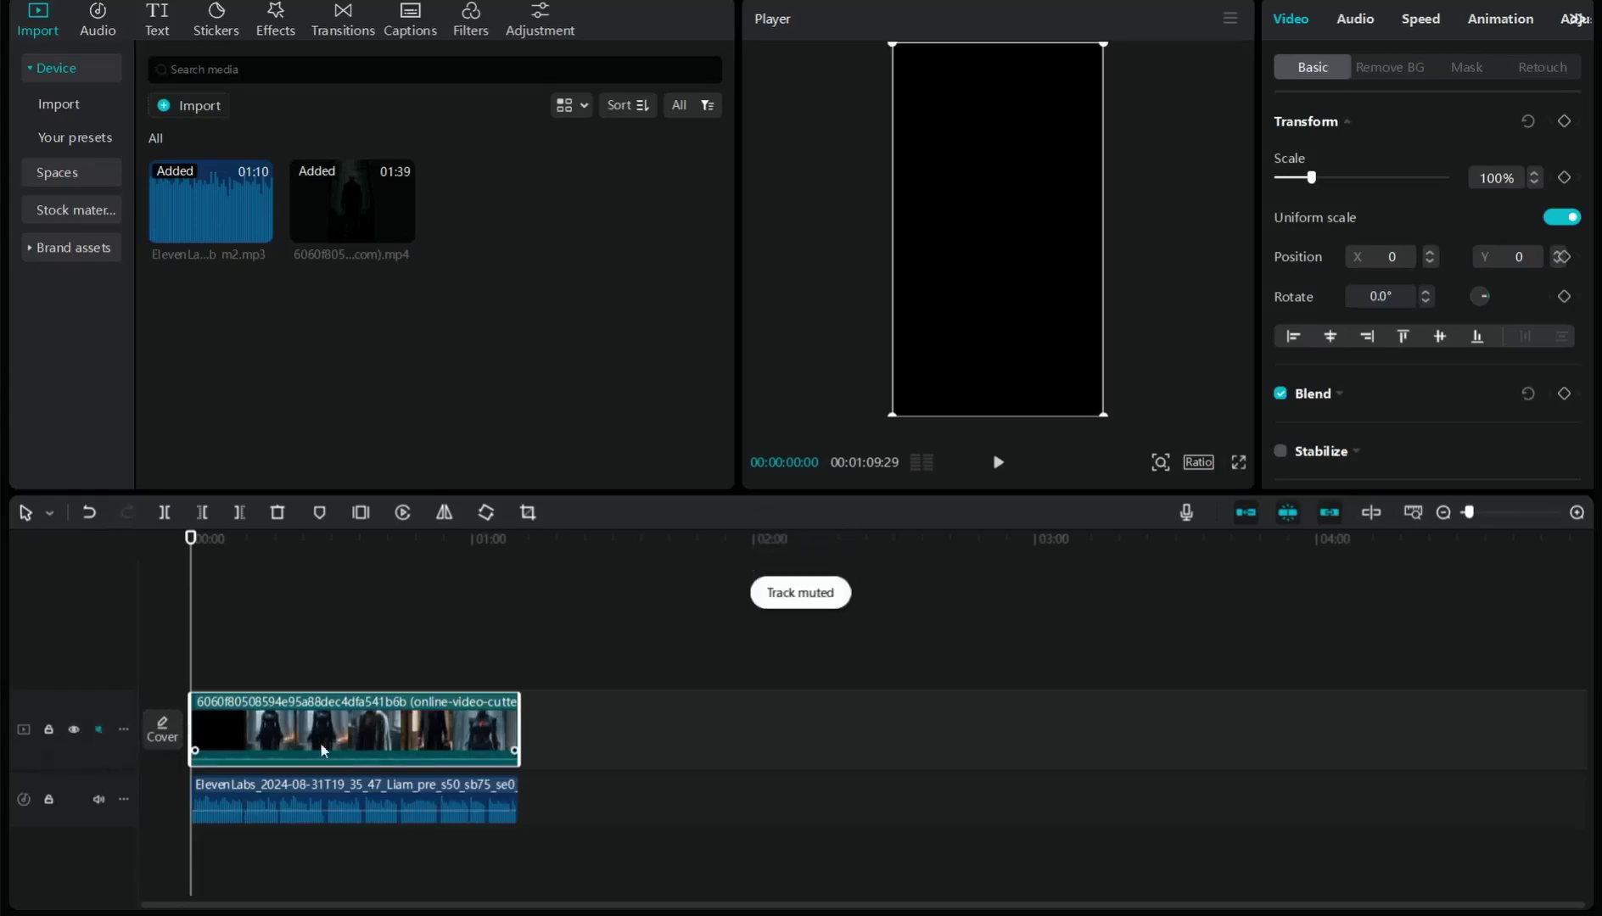
click(998, 463)
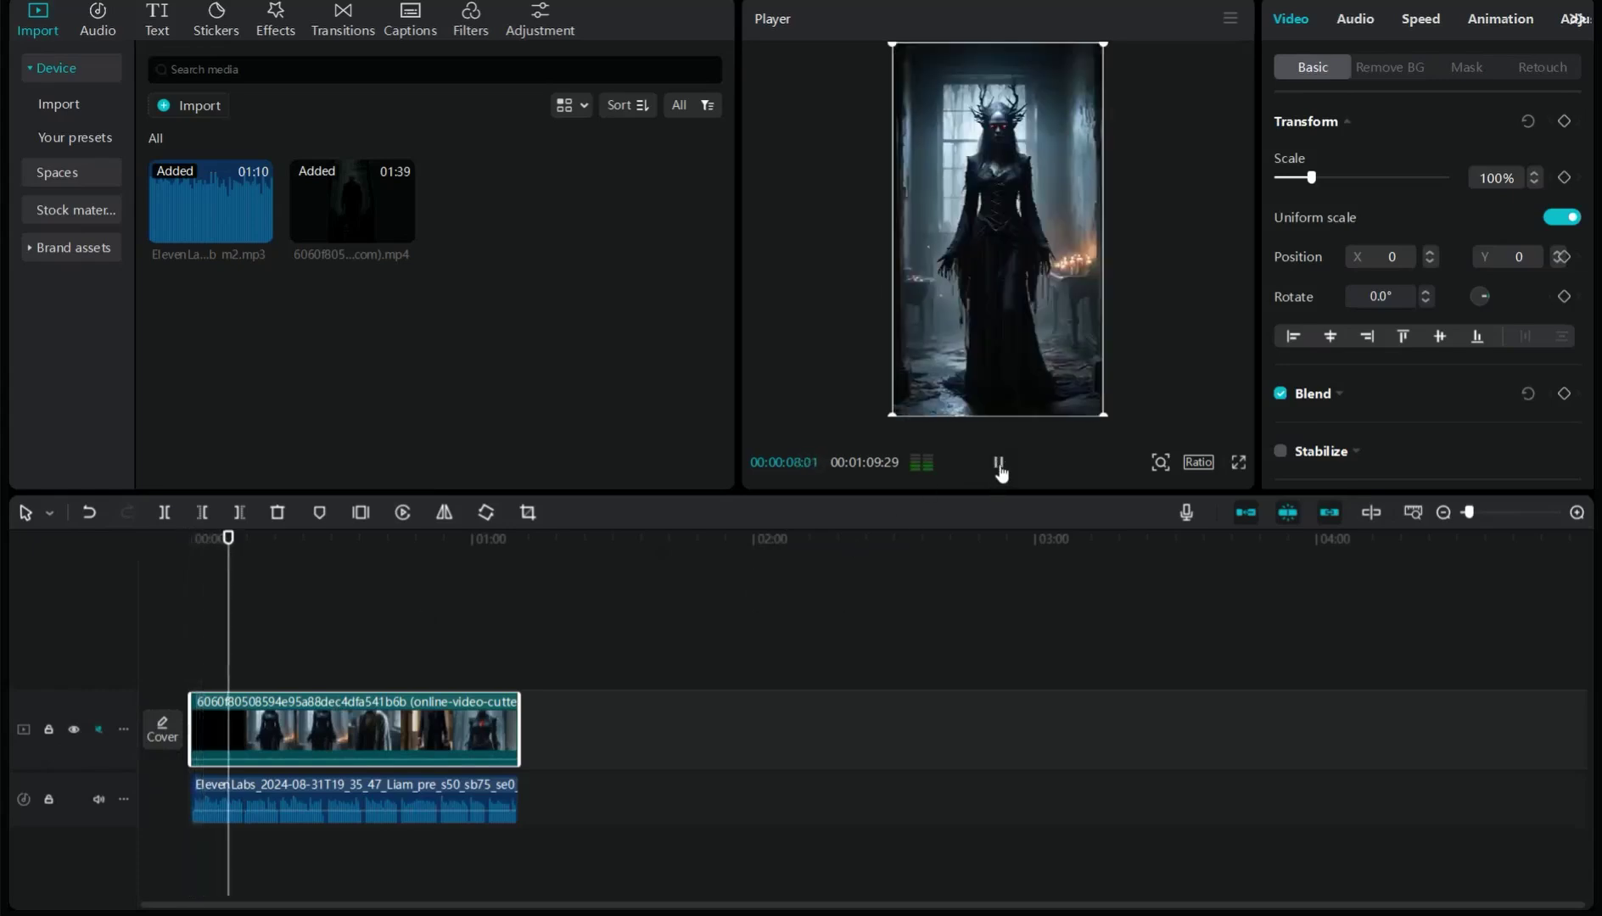
click(1000, 473)
mouse_move(257, 808)
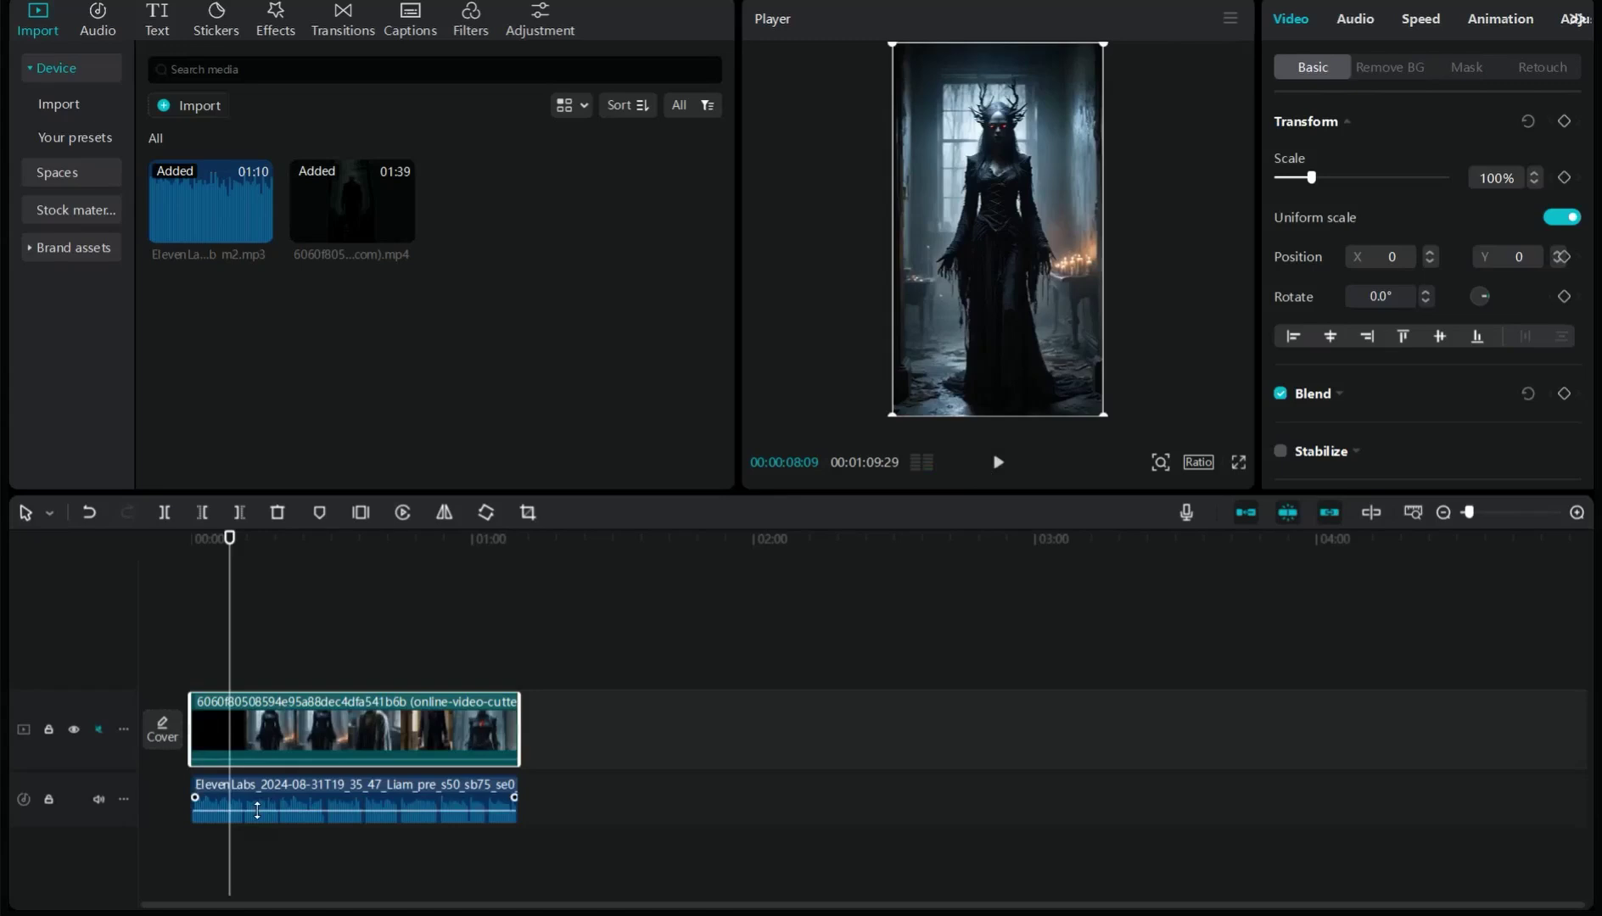
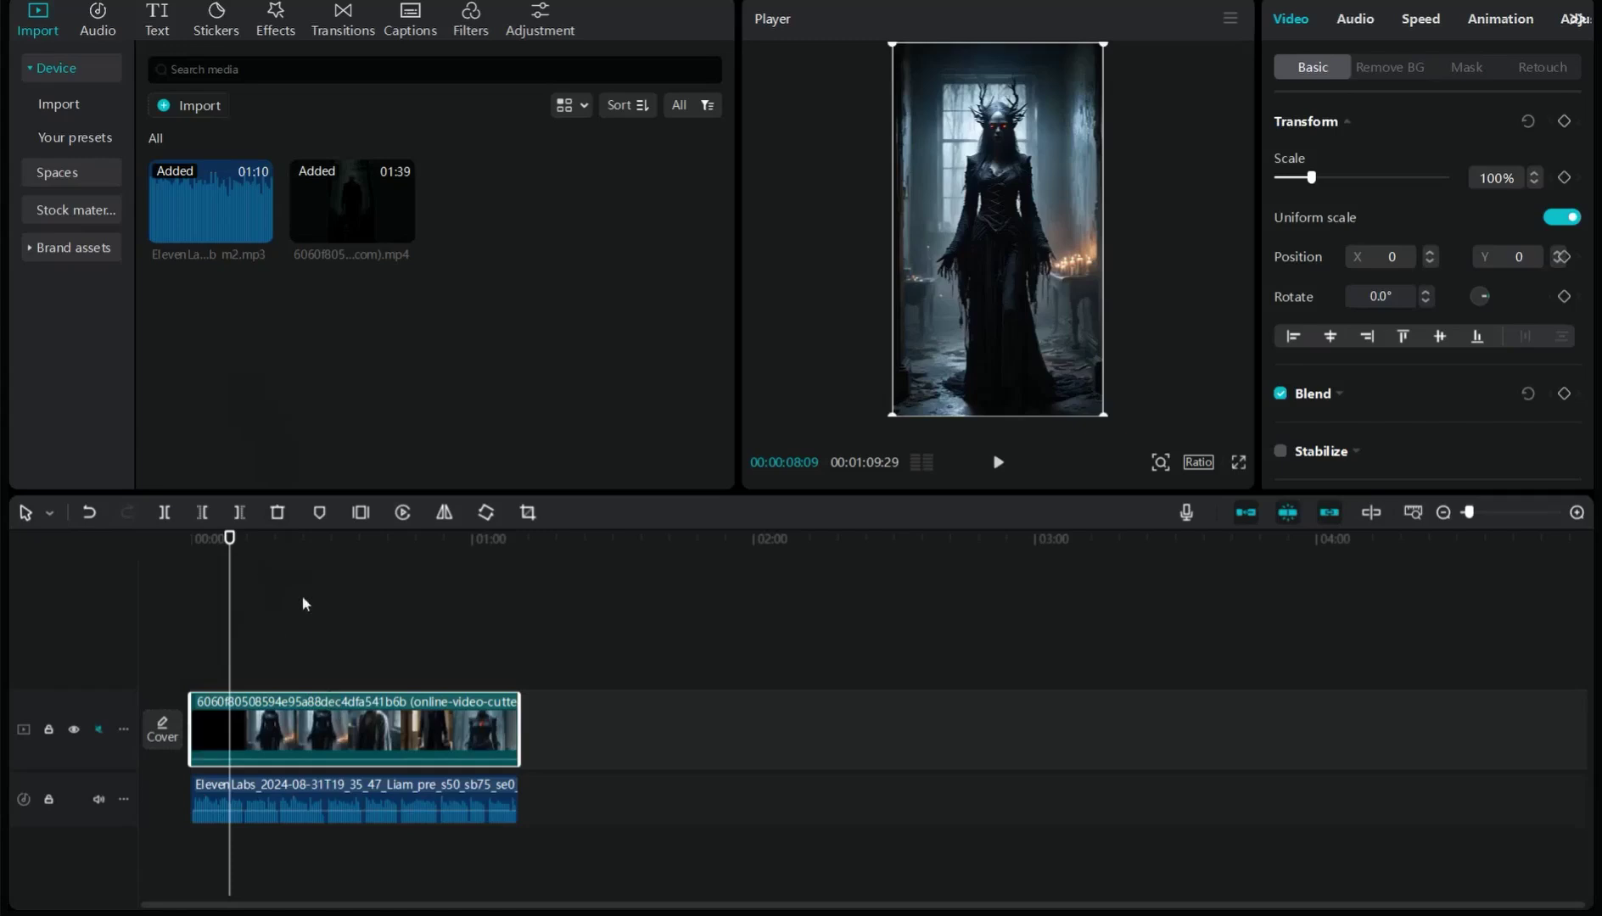
Generate auto-captions with French selected as the spoken language.
click(161, 22)
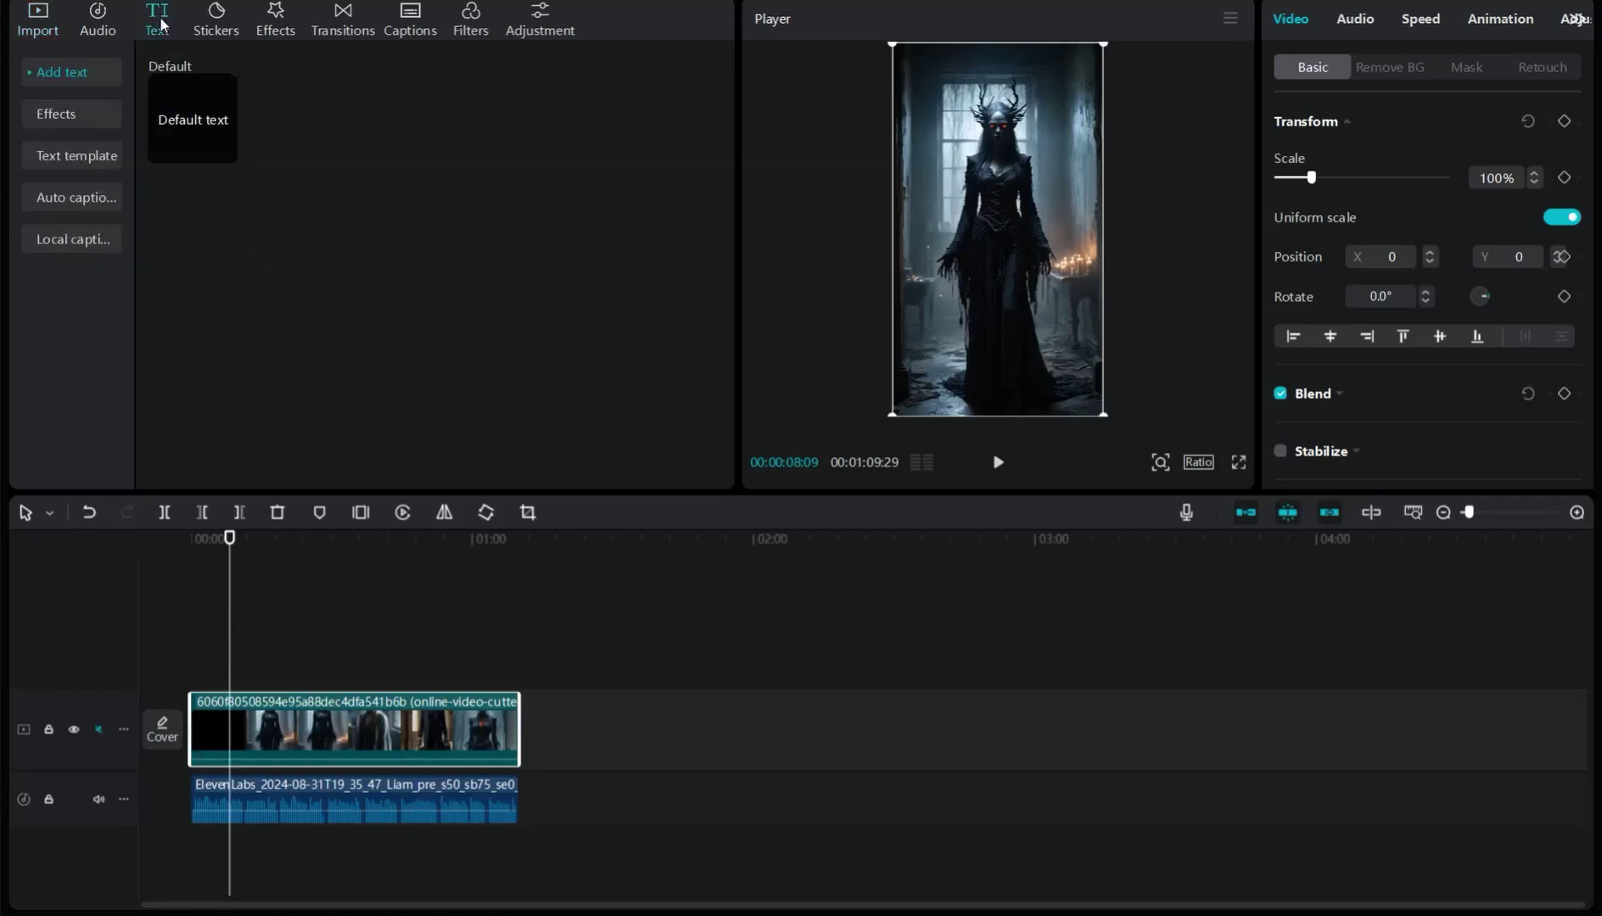
click(68, 198)
click(707, 102)
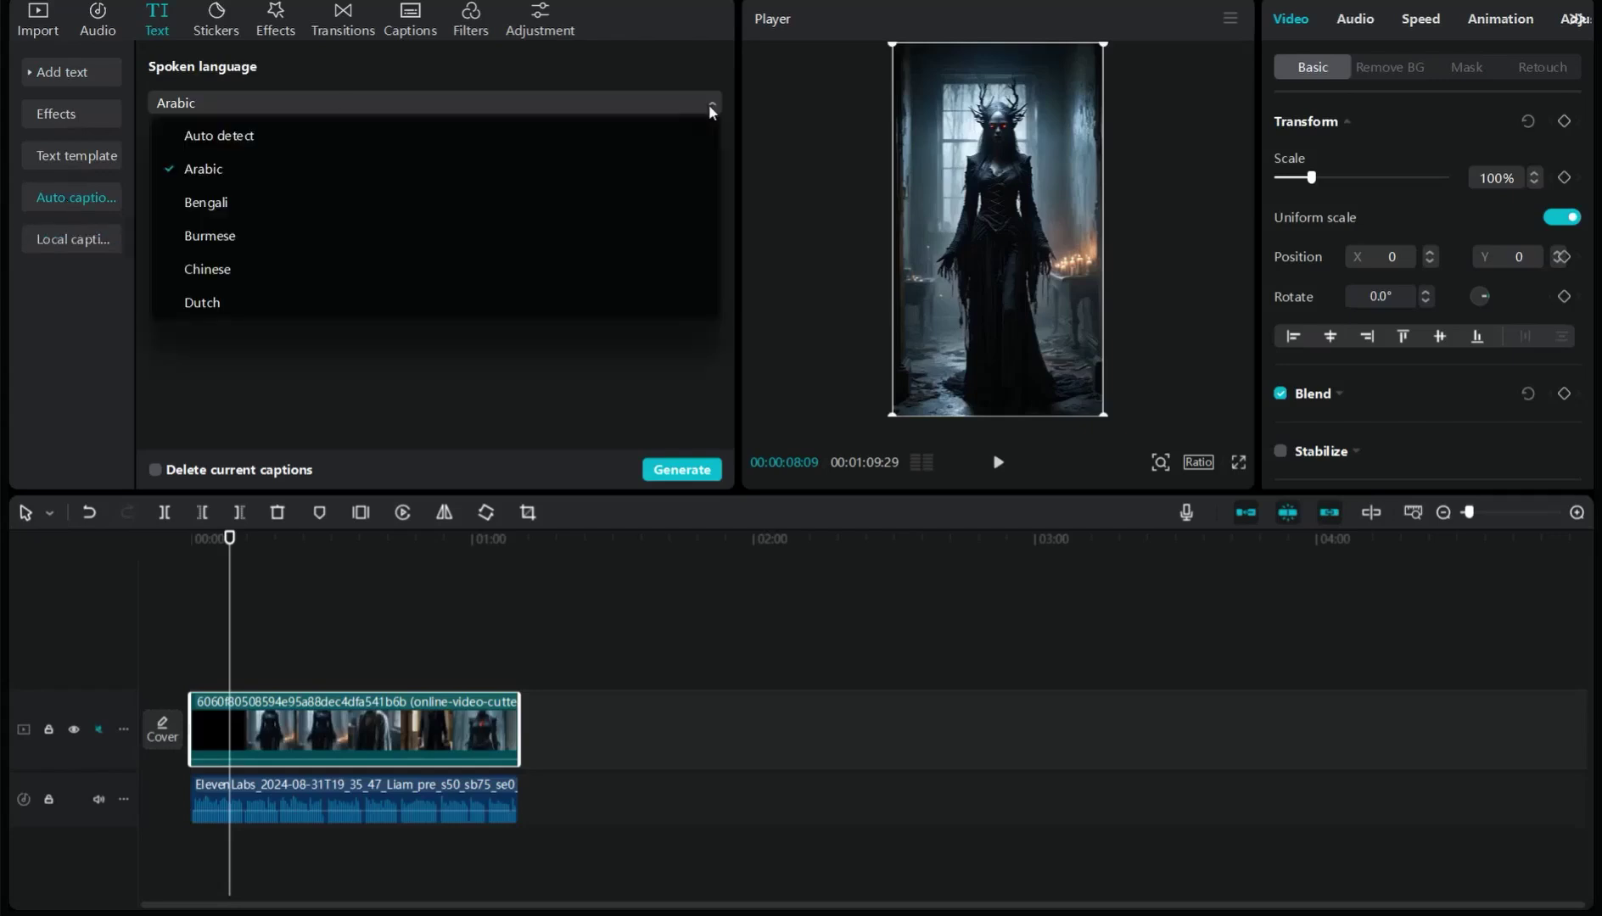
scroll(212, 221, down, 1)
scroll(239, 302, down, 1)
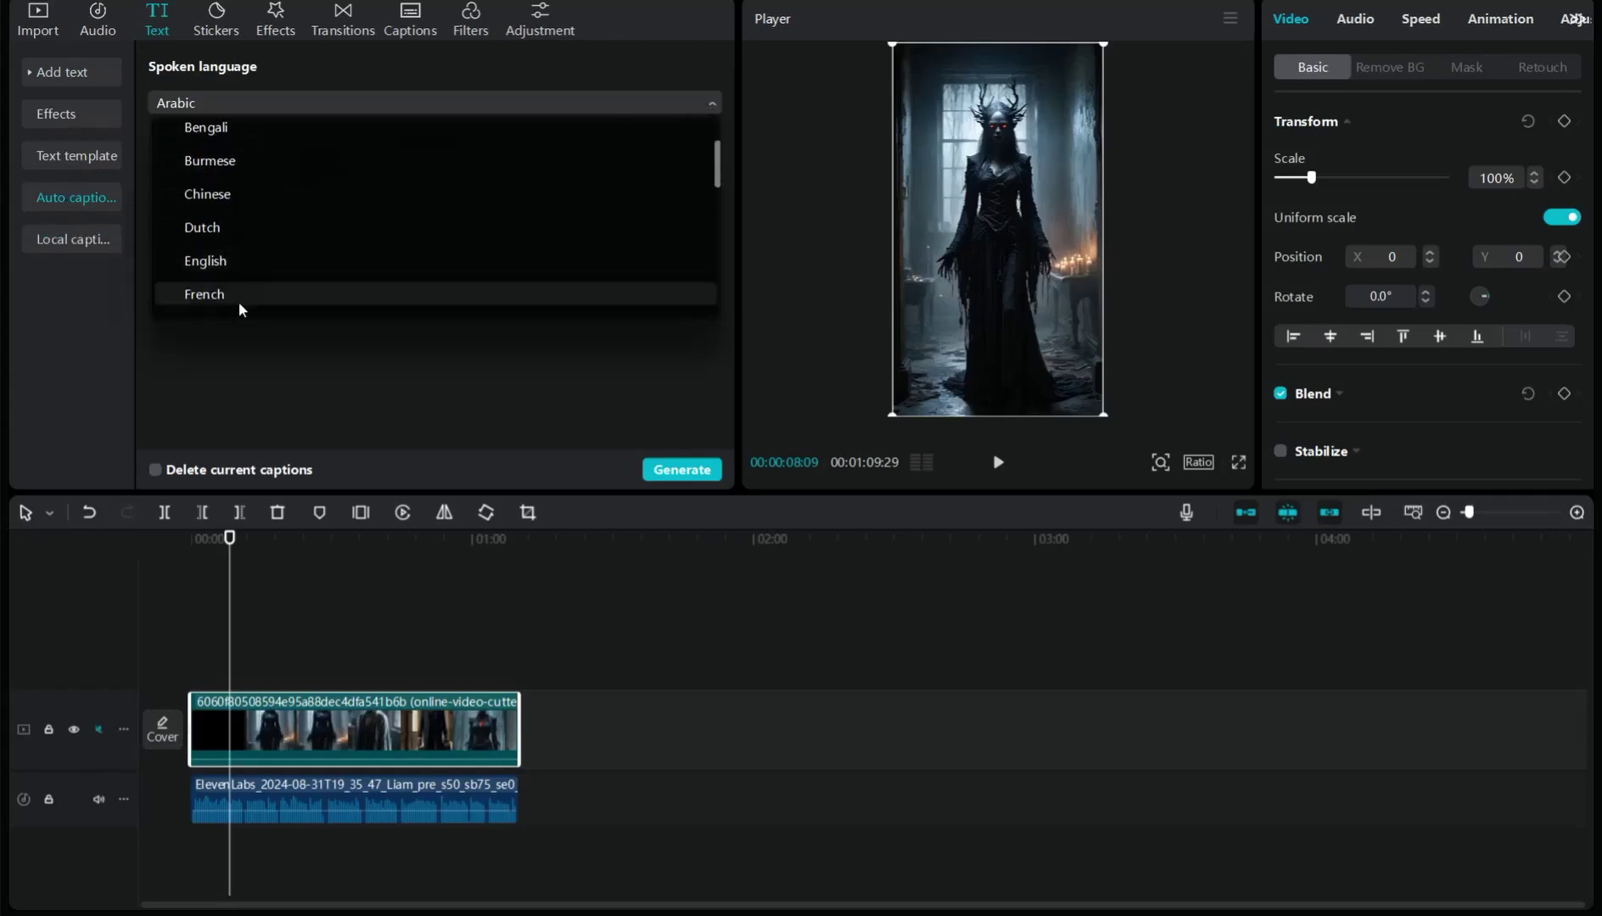
scroll(238, 303, down, 1)
click(279, 218)
click(680, 478)
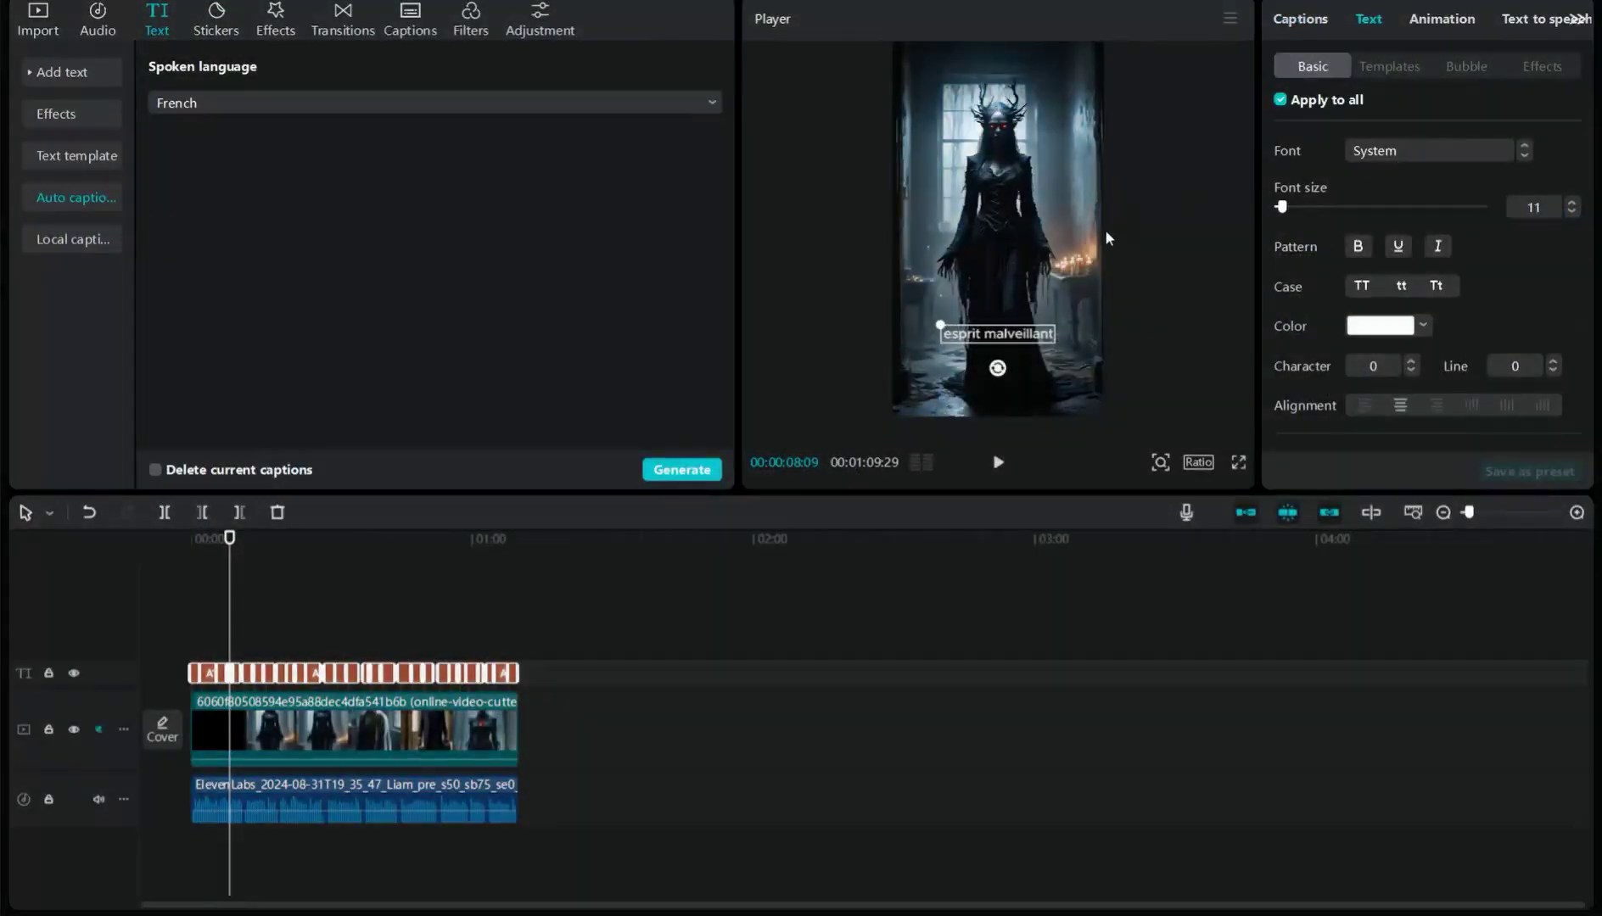
Enlarge the caption in the preview and apply the third bold text template.
drag(940, 326, 927, 313)
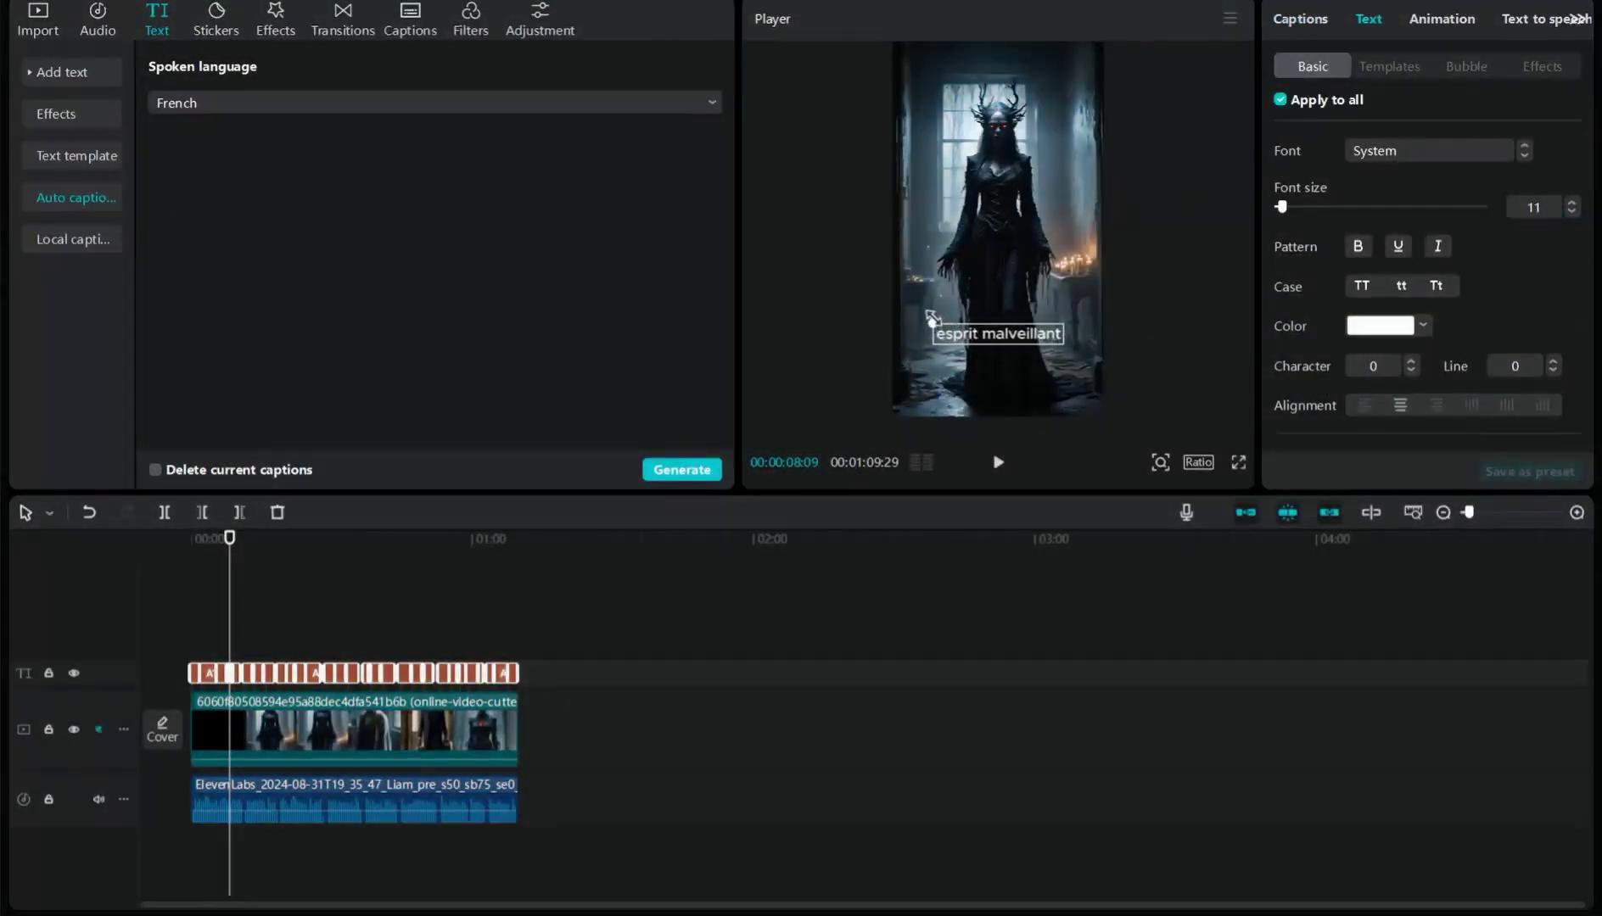
click(1388, 68)
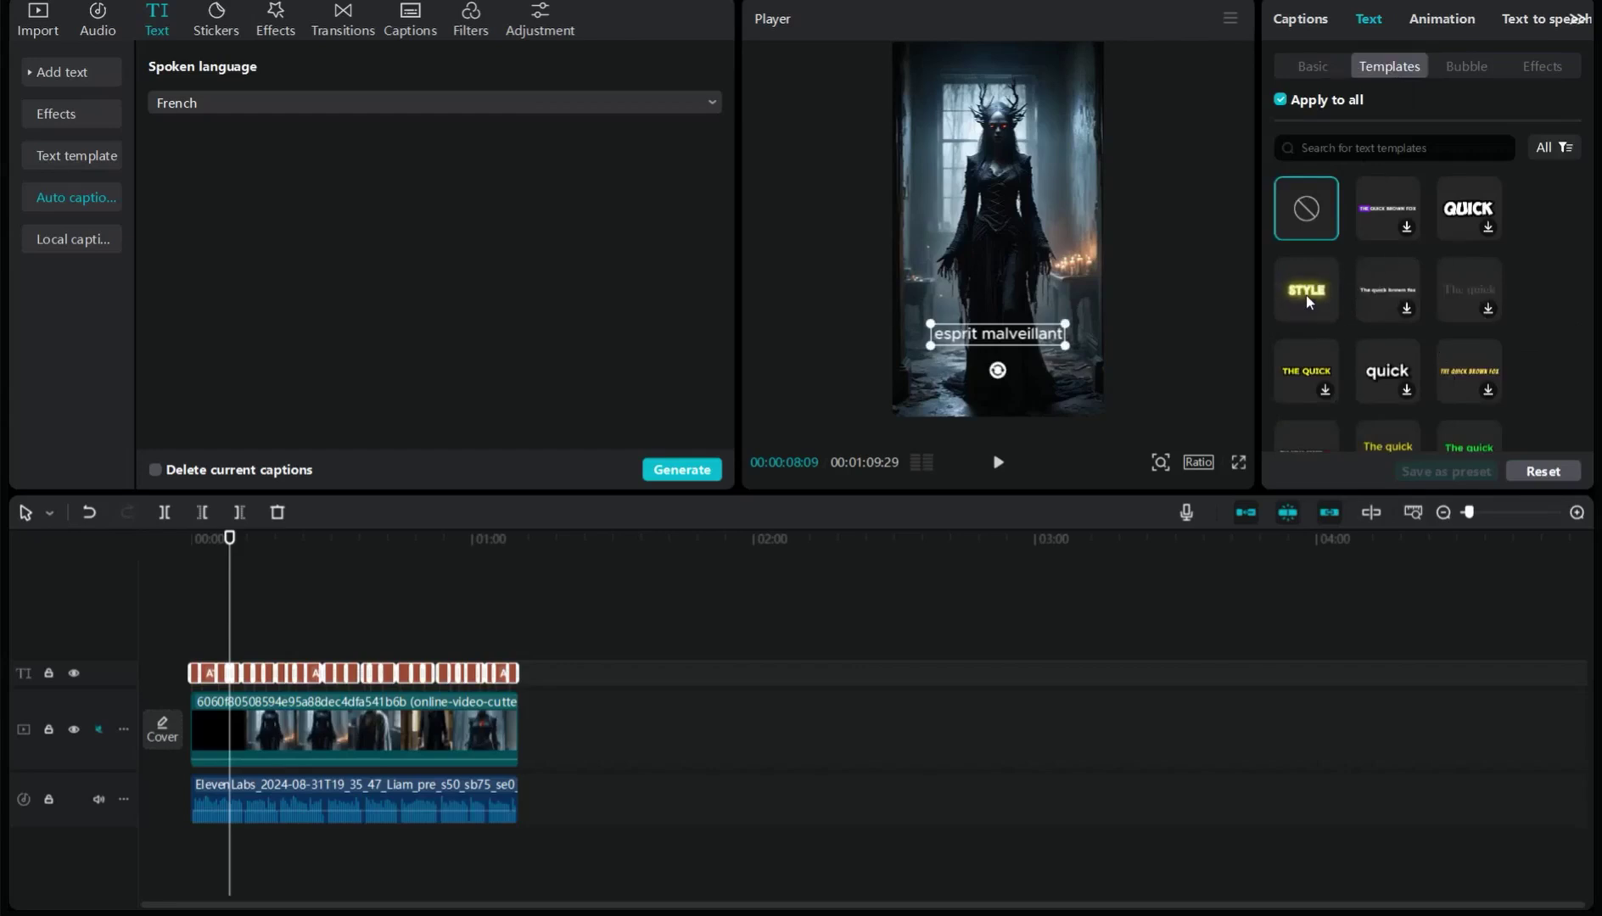
click(1470, 218)
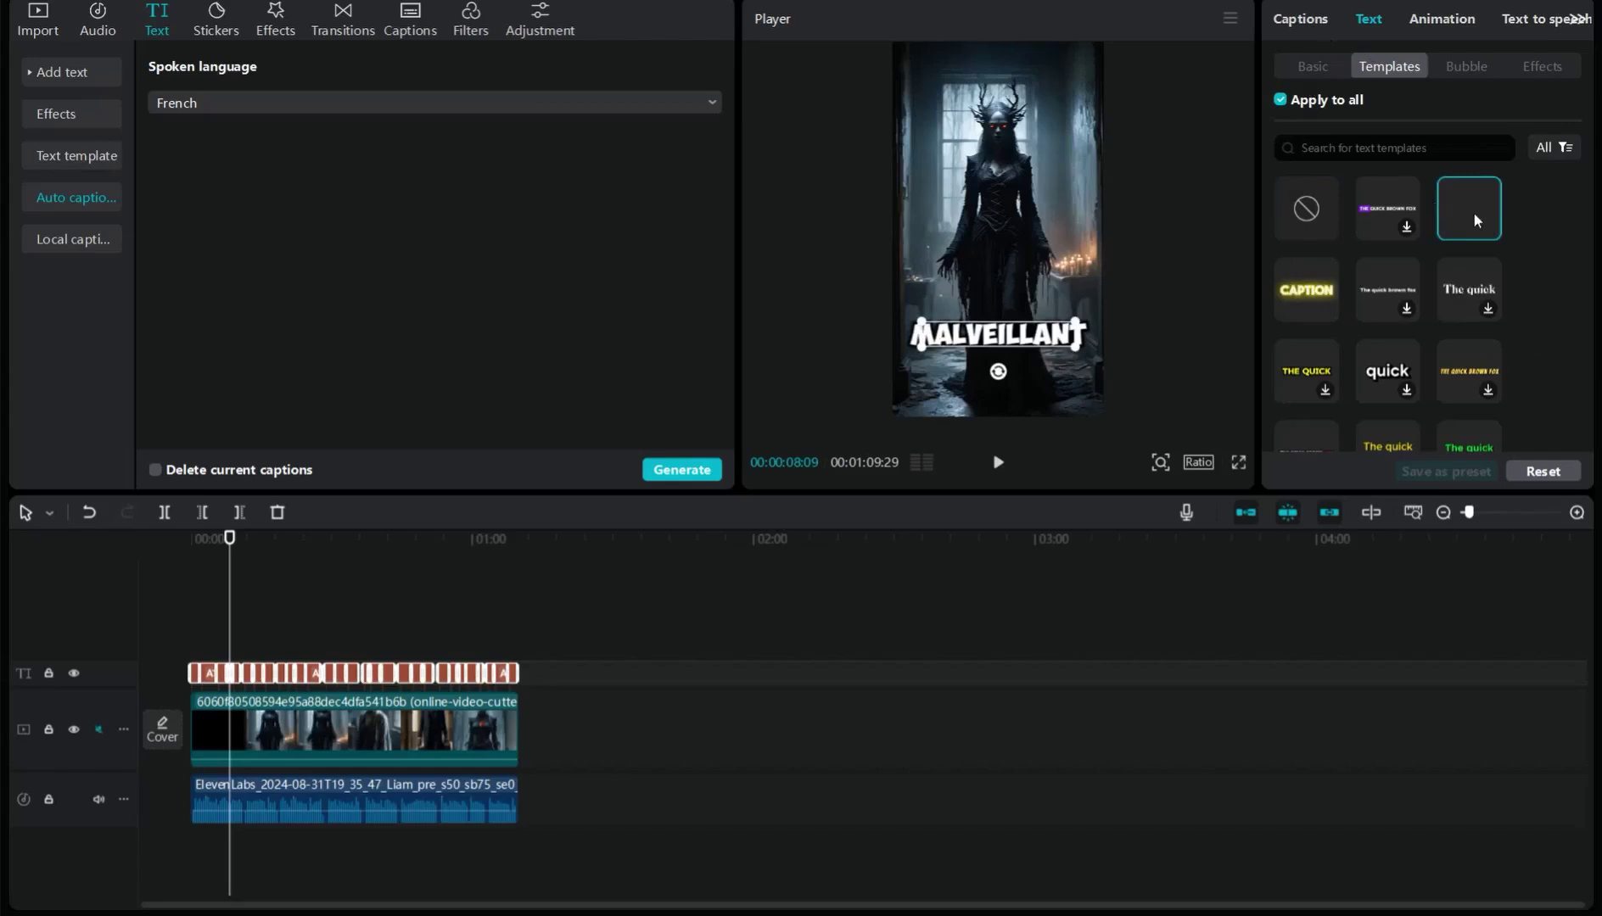
Apply the yellow Aa preset style to the captions and scrub to check it.
click(1311, 67)
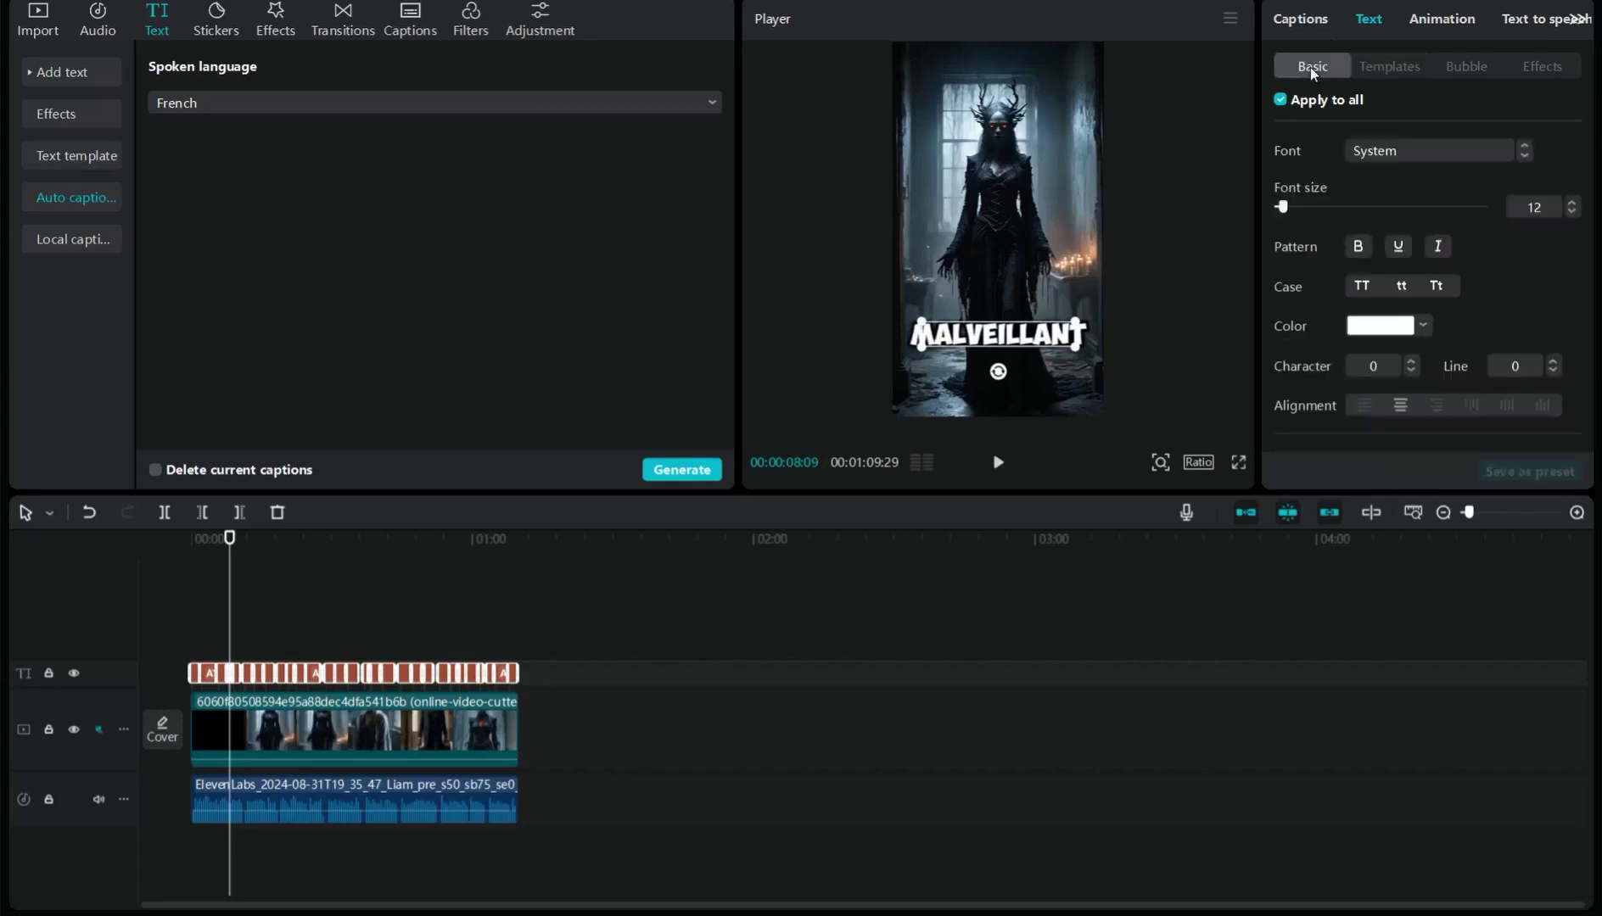
scroll(1429, 286, down, 3)
scroll(1470, 315, down, 2)
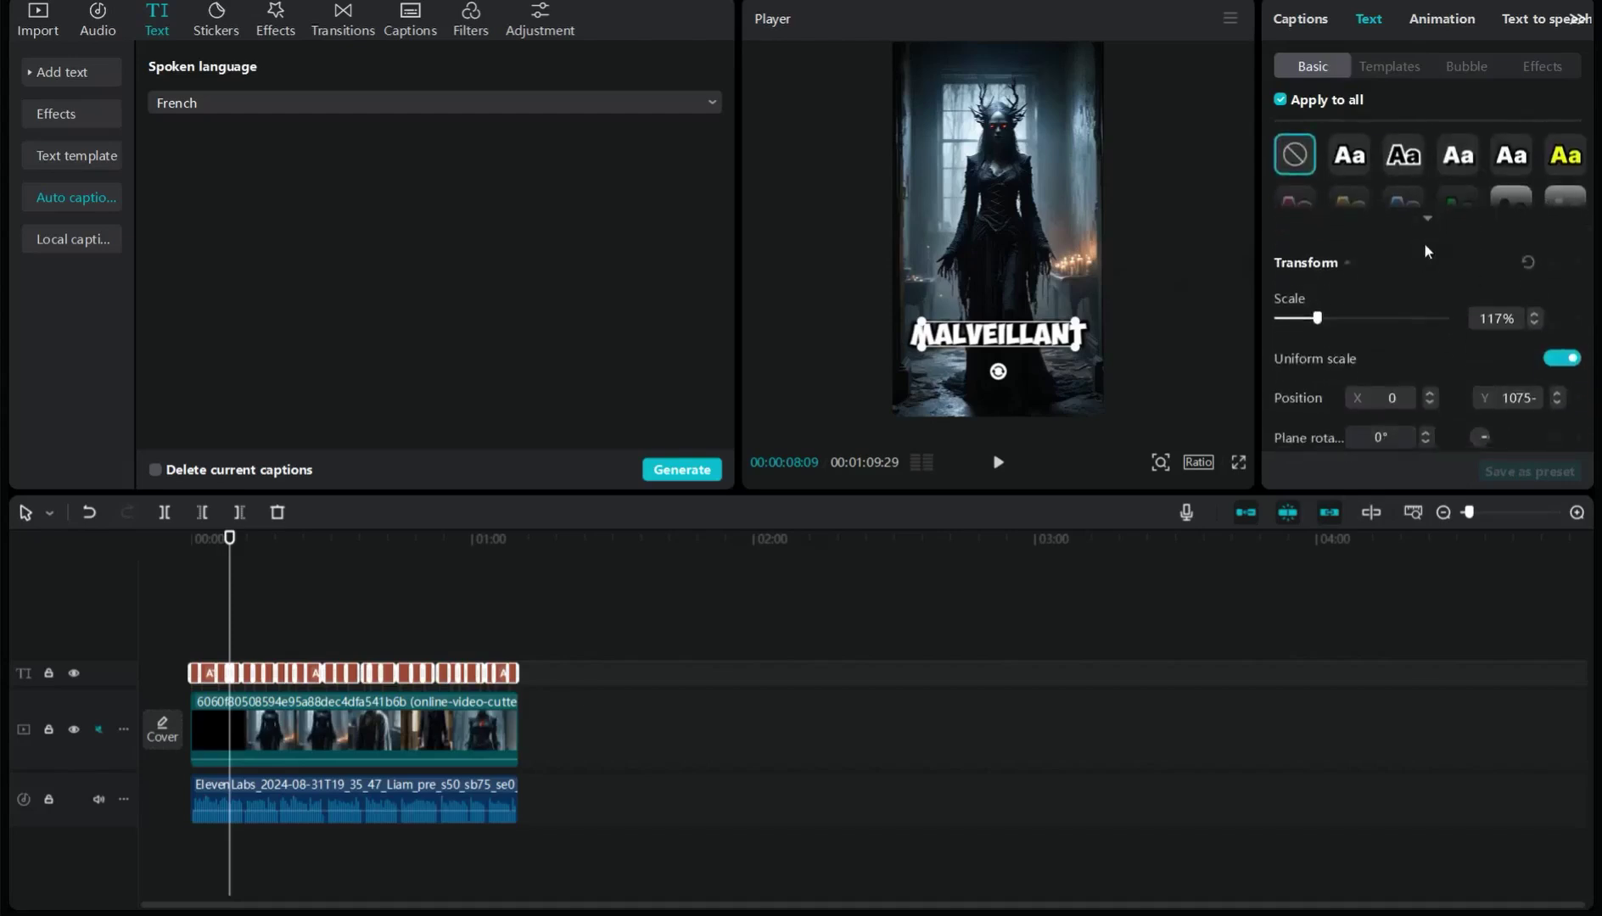
click(1427, 221)
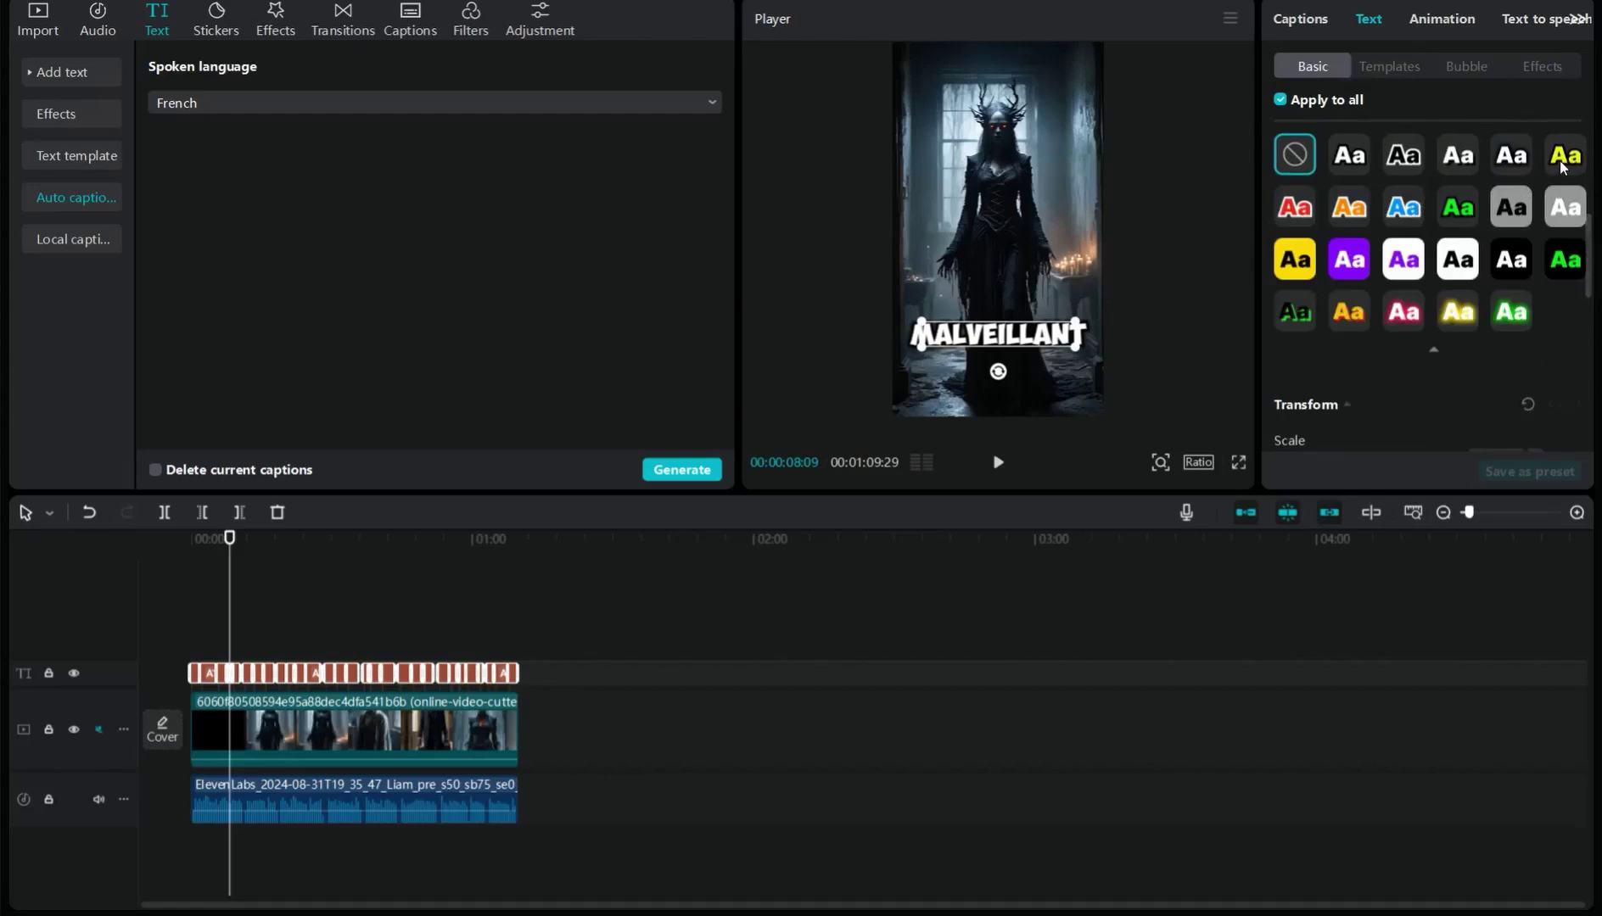
click(1560, 159)
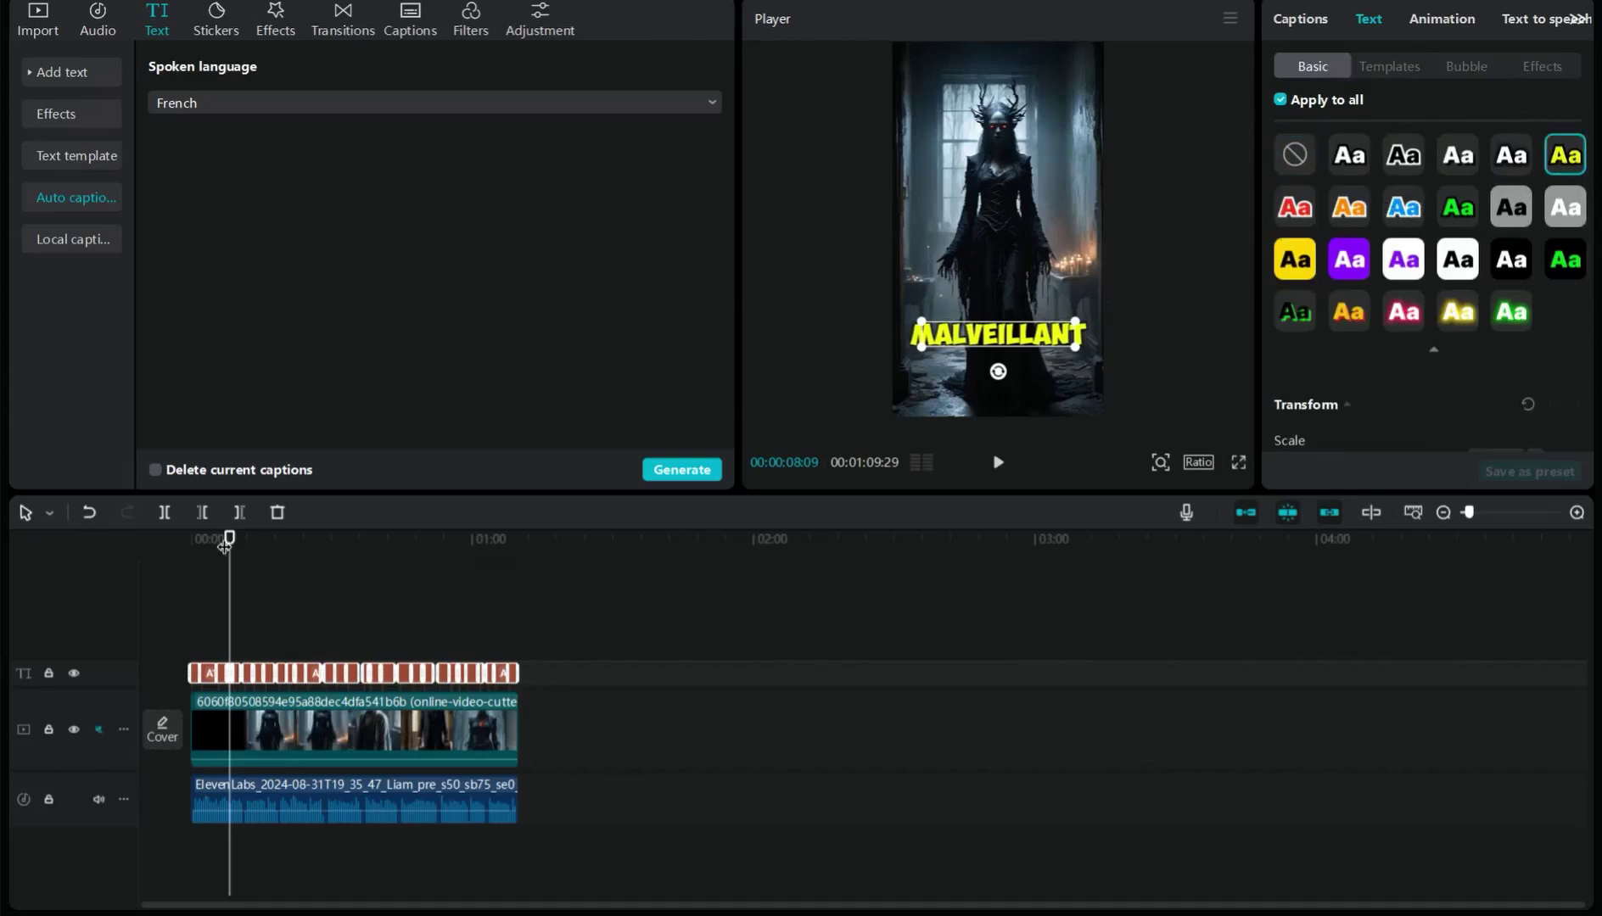
drag(226, 542, 307, 567)
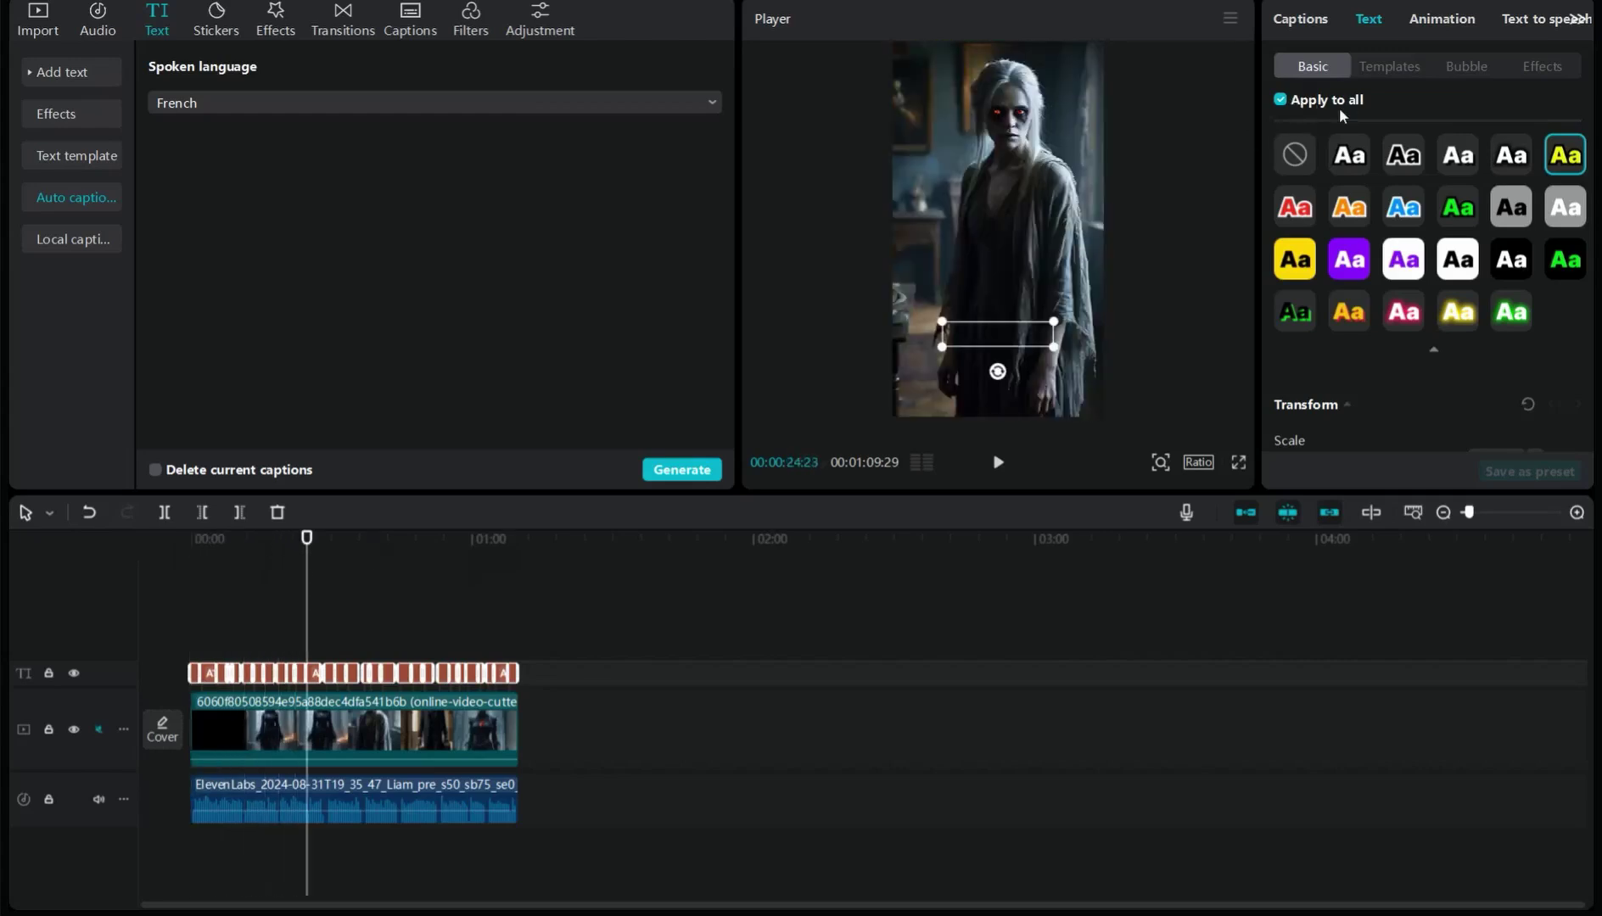
click(998, 463)
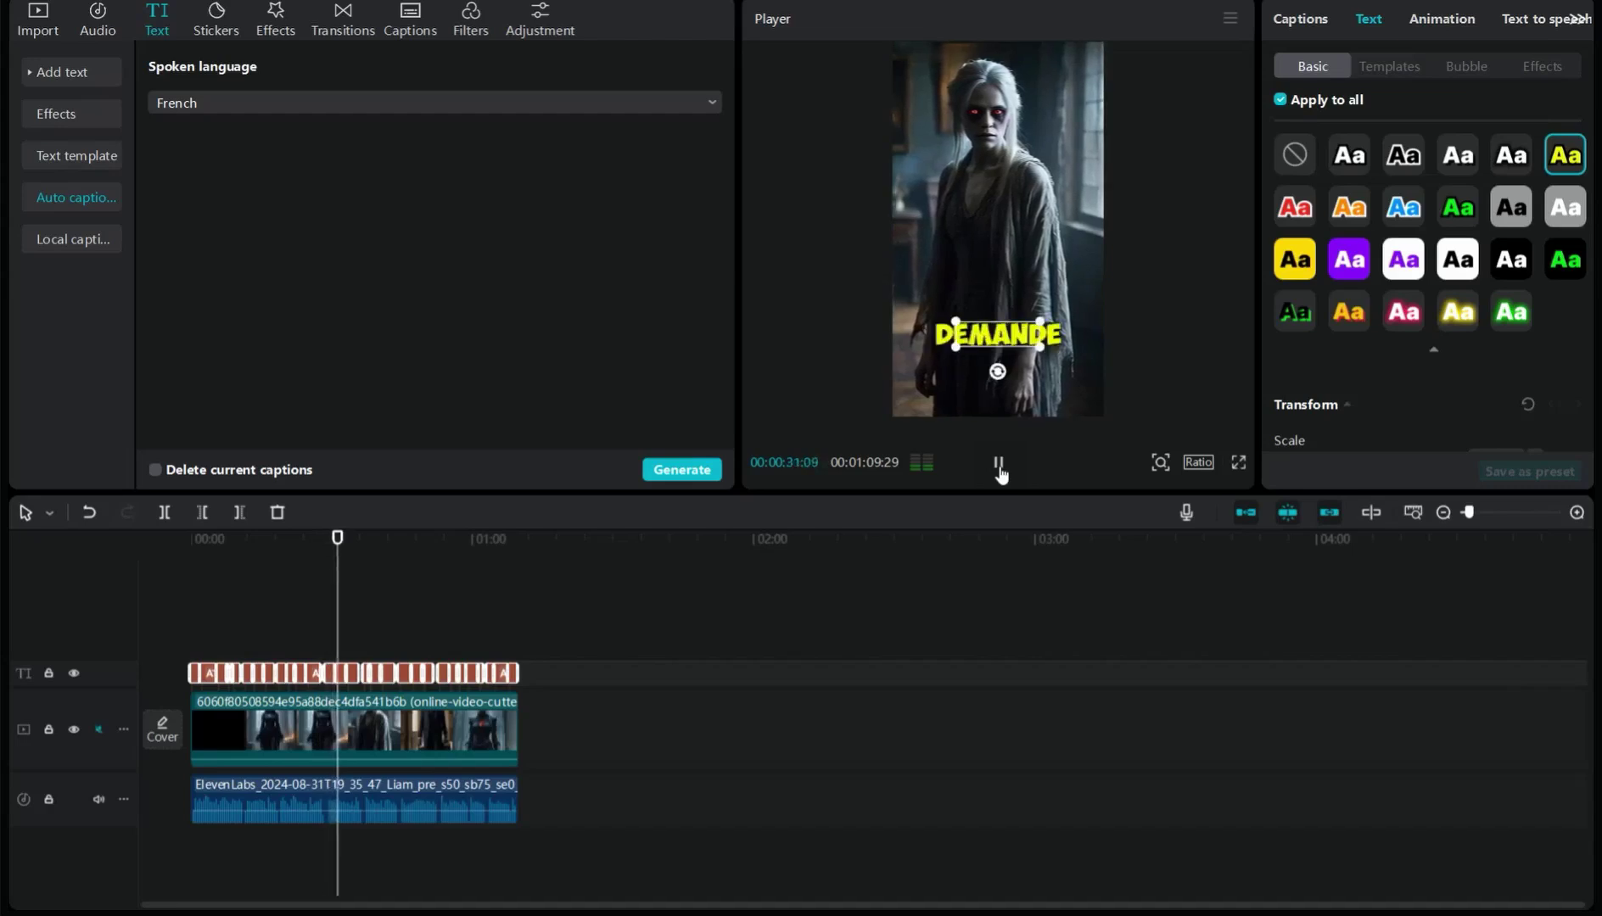
click(999, 465)
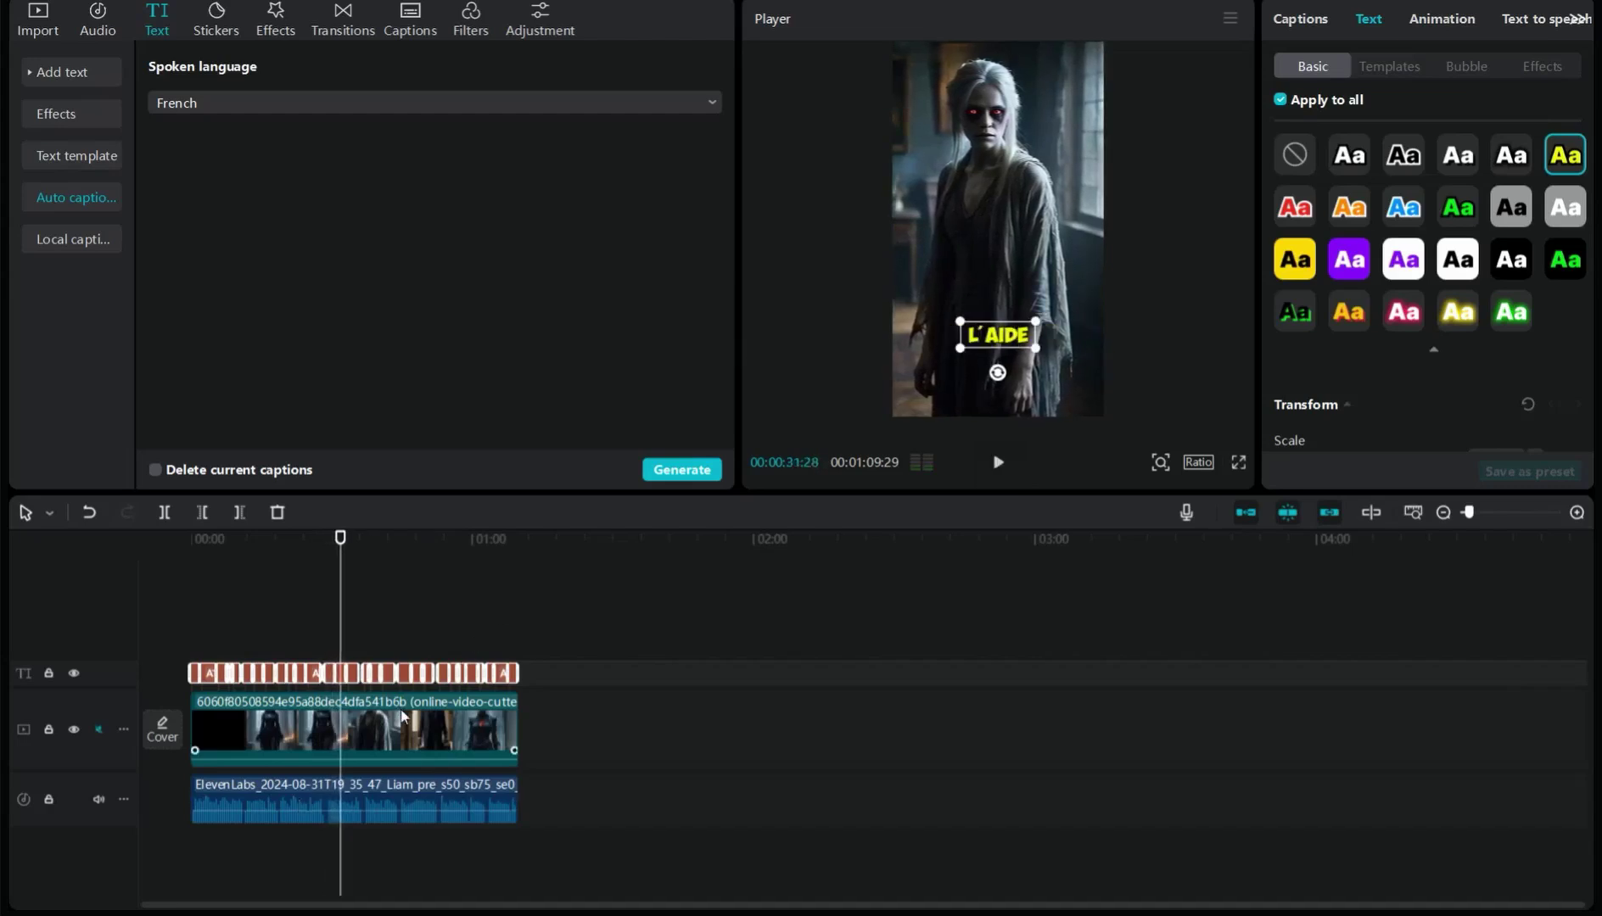